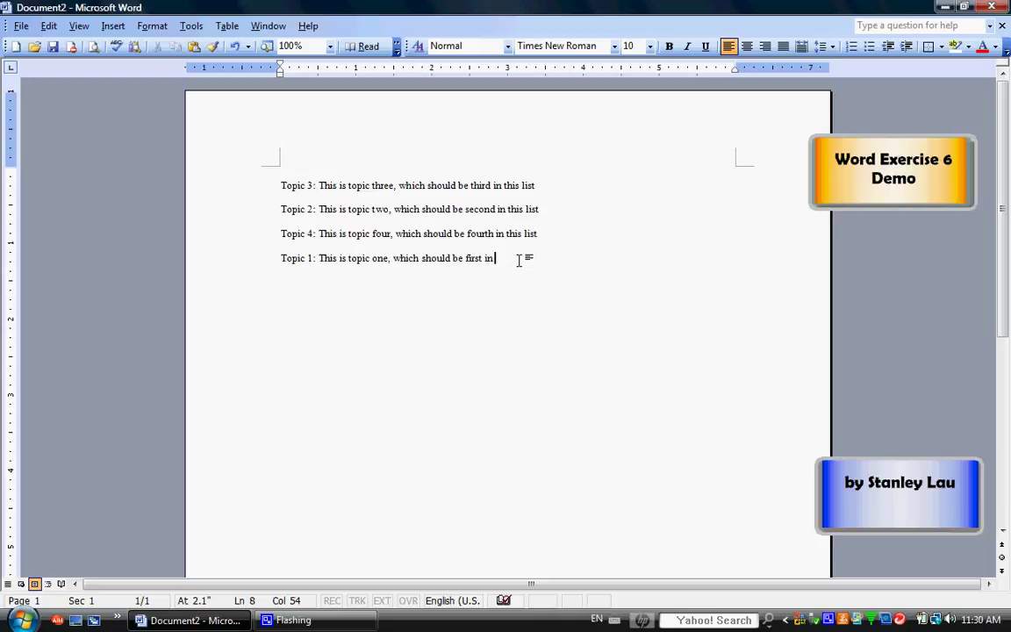
Step: Finish the Topic 1 sentence by typing 'this list' at the end of its line
type("this list")
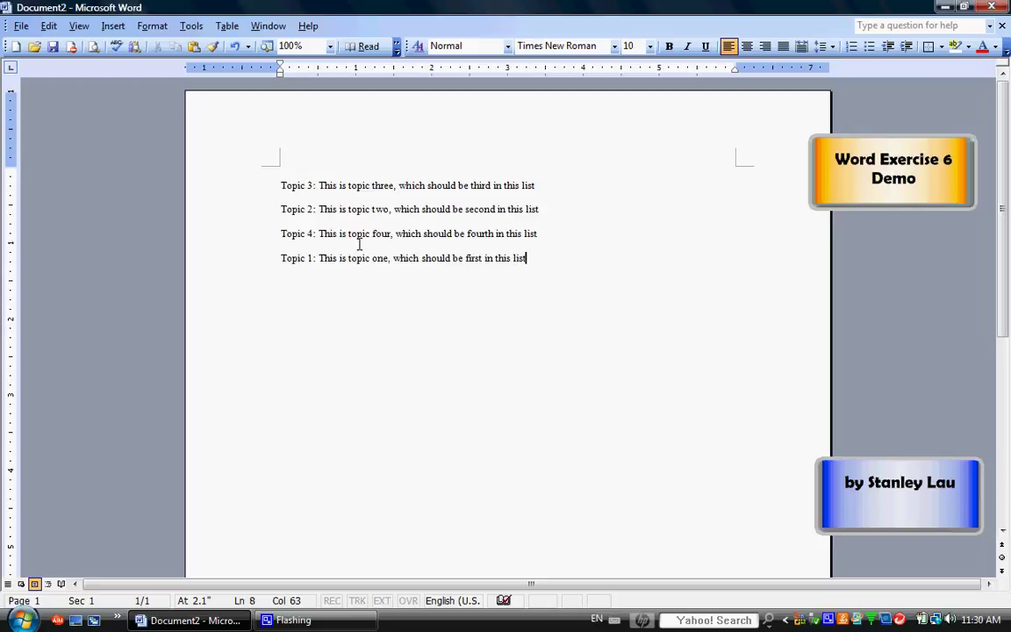
Step: Use Save As to store the document as 'file 6a' on Removable Disk (F:)
left_click(24, 27)
left_click(48, 81)
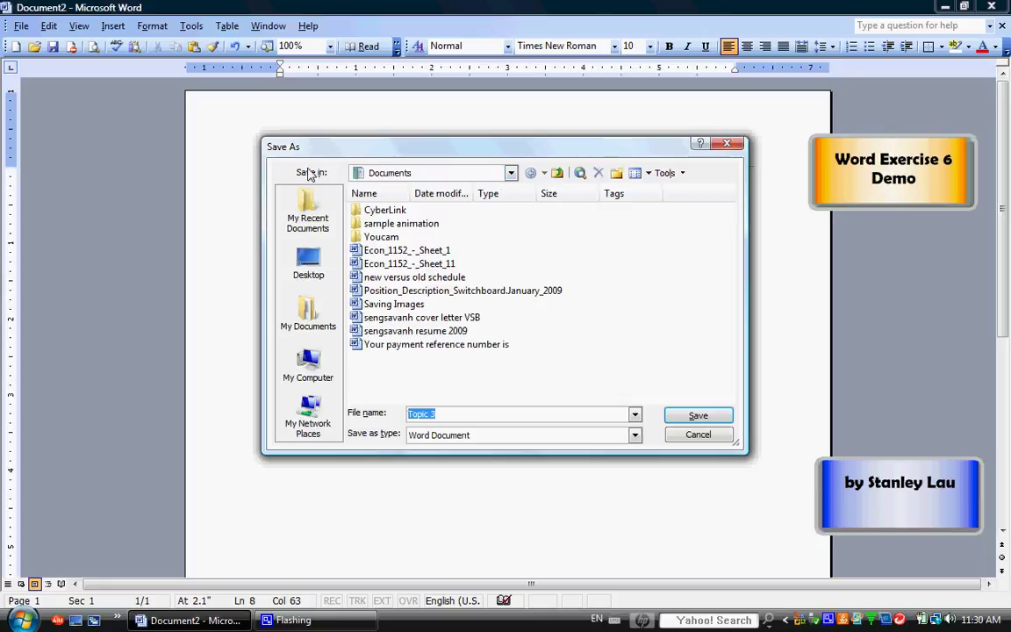
left_click(511, 174)
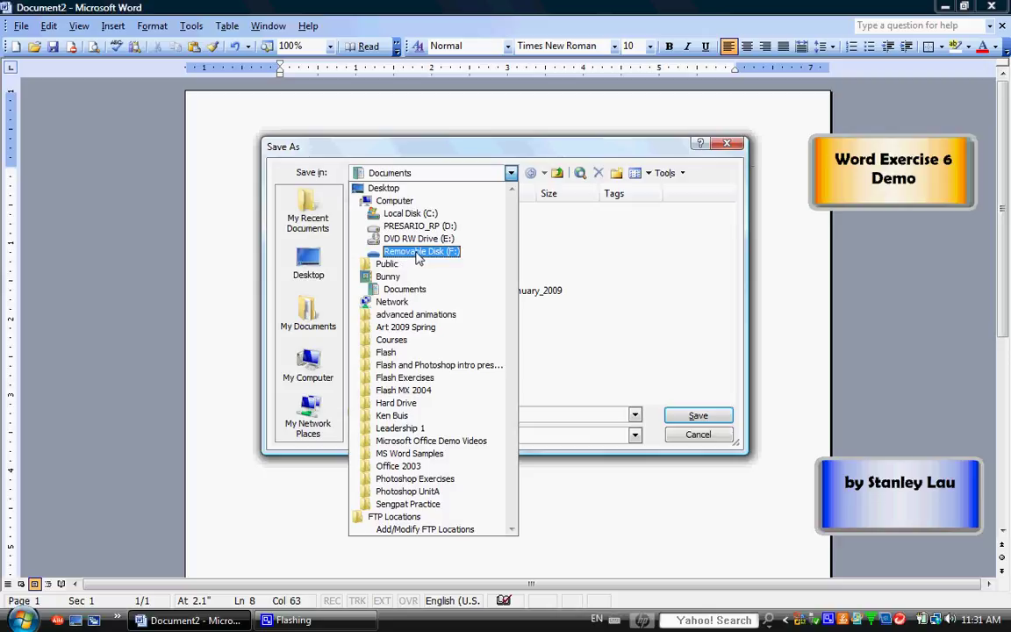
left_click(417, 252)
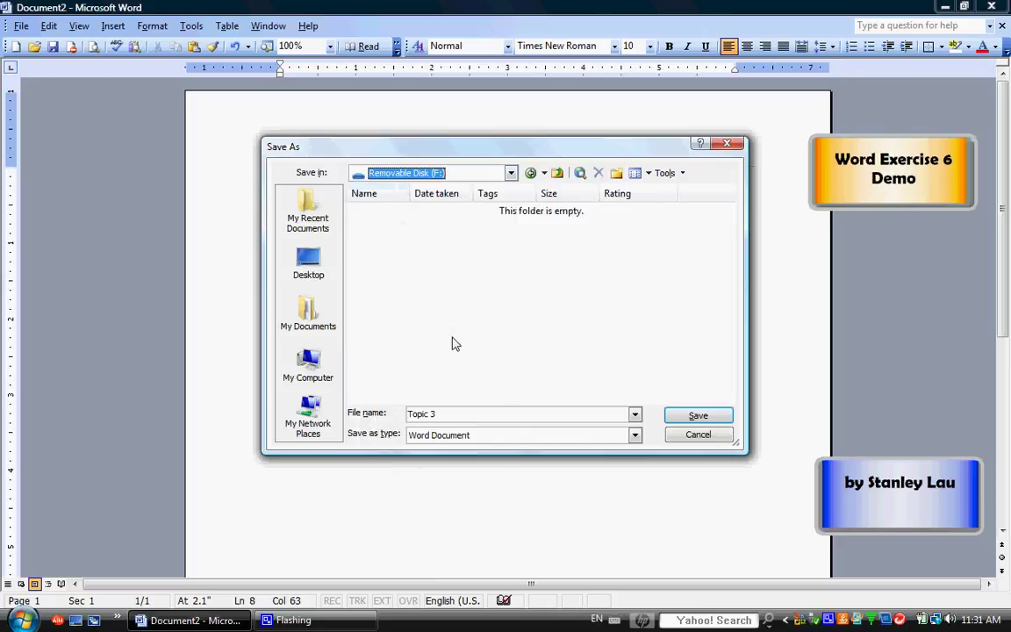
left_click(456, 413)
key("BackSpace")
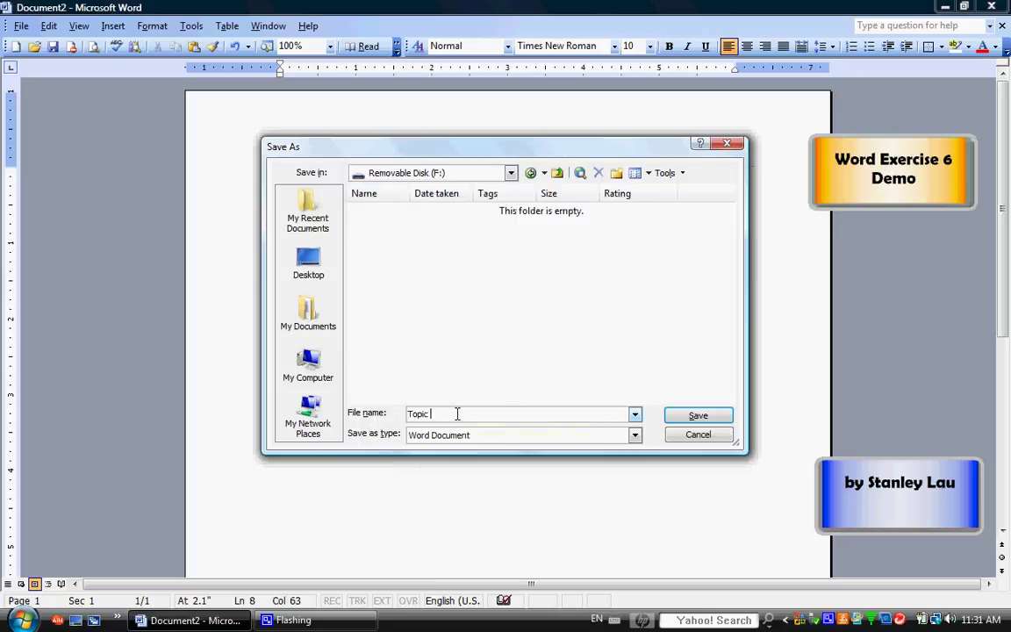
key("BackSpace")
key("BackSpace")
key("BackSpace")
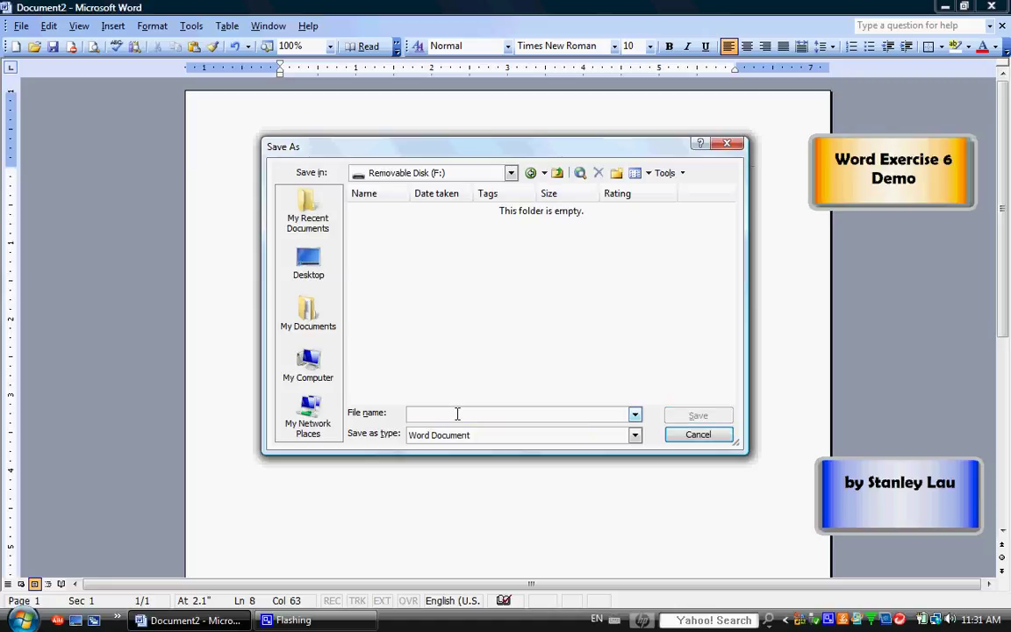
type("file 6a")
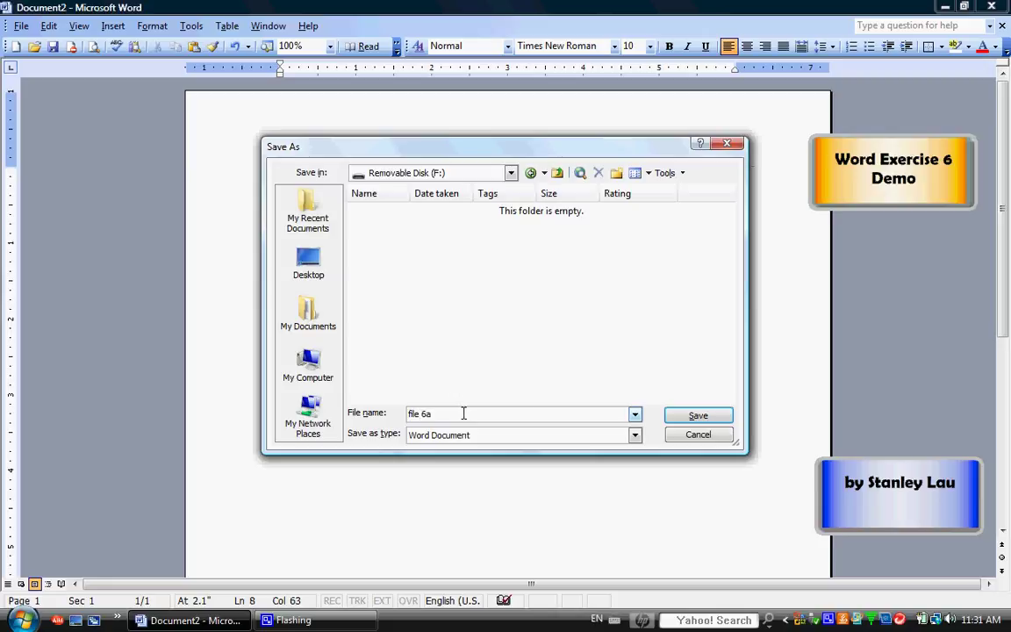
left_click(699, 417)
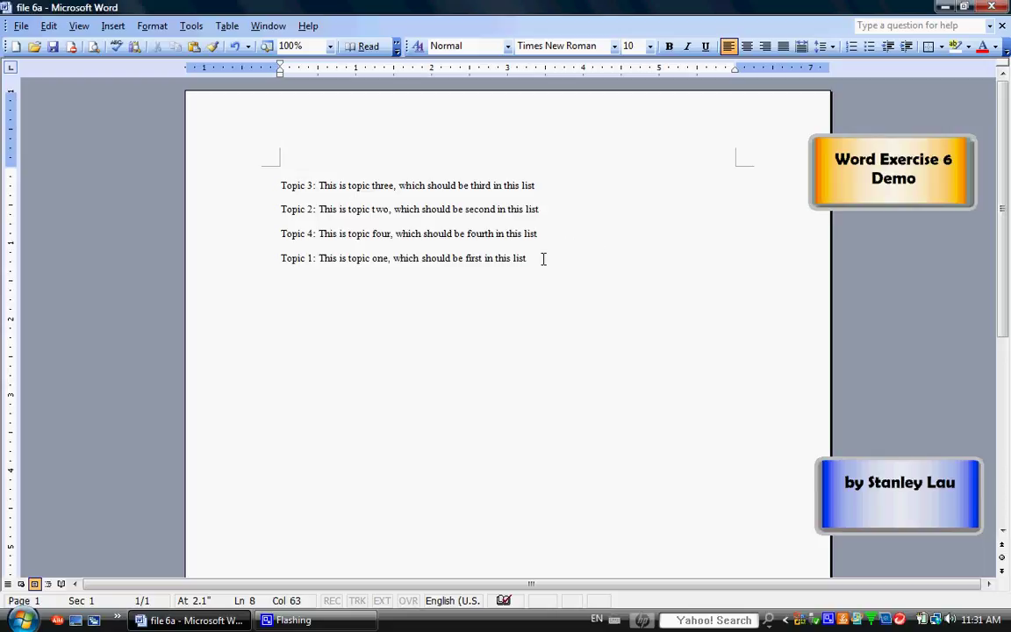
Step: Add blank lines below the list and select the whole Topic 3 line
key("Return")
key("Return")
key("Return")
key("Return")
key("Return")
key("Return")
key("Return")
key("Return")
key("Return")
left_click(280, 185)
left_click_drag(280, 185, 545, 186)
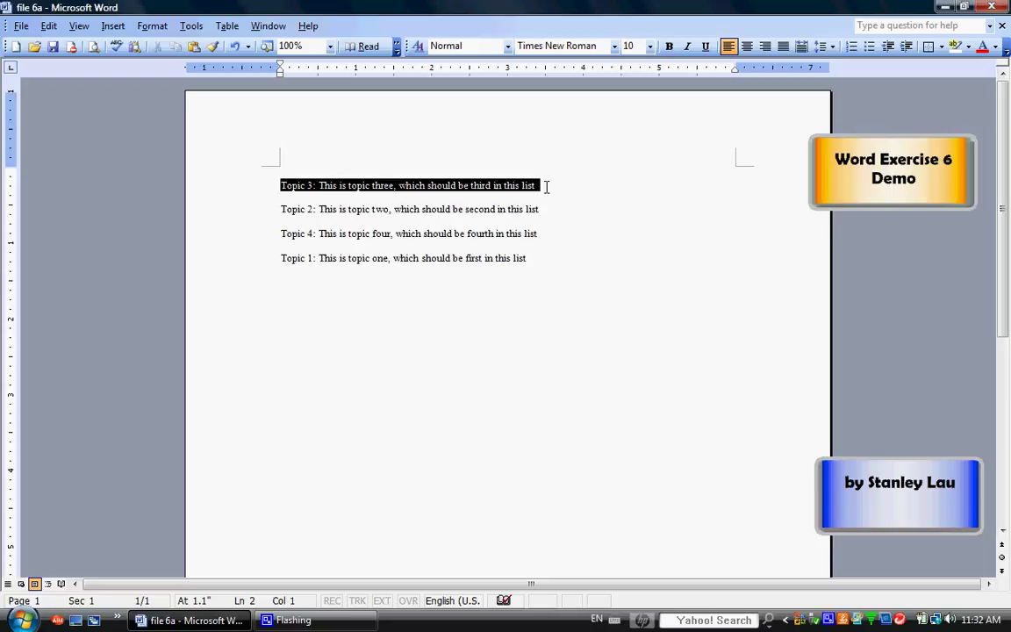
left_click_drag(545, 186, 546, 186)
Step: Copy the Topic 3 line and place the cursor on an empty line below the list
left_click(49, 27)
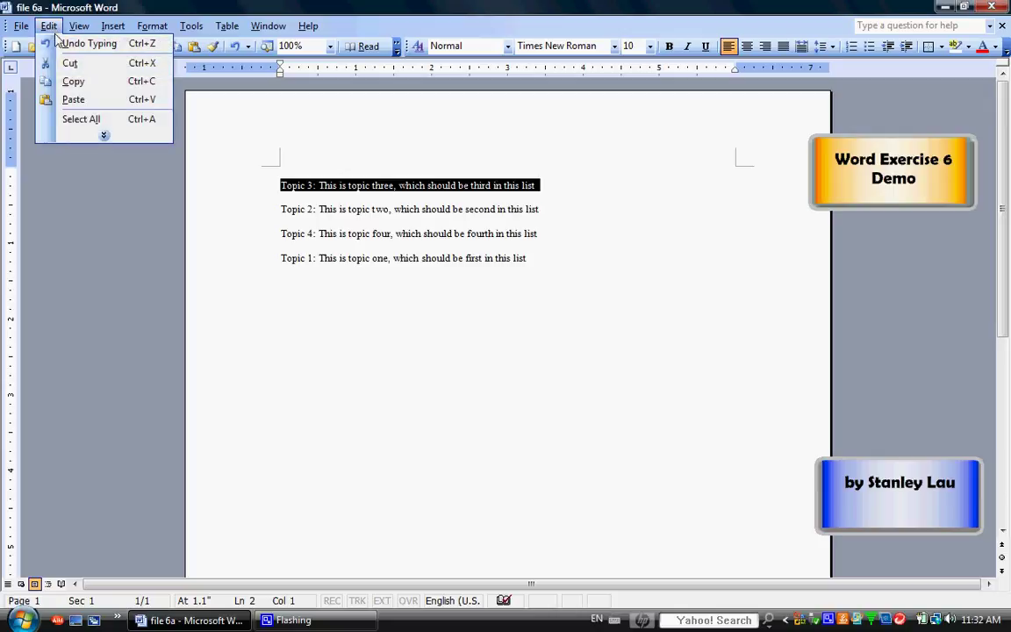
left_click(72, 82)
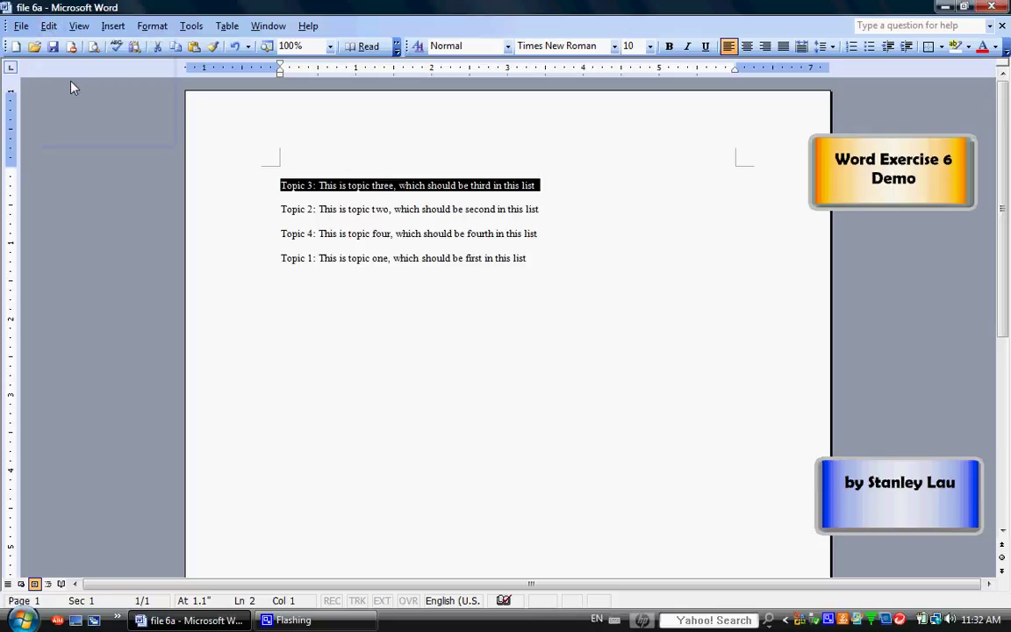
left_click(282, 361)
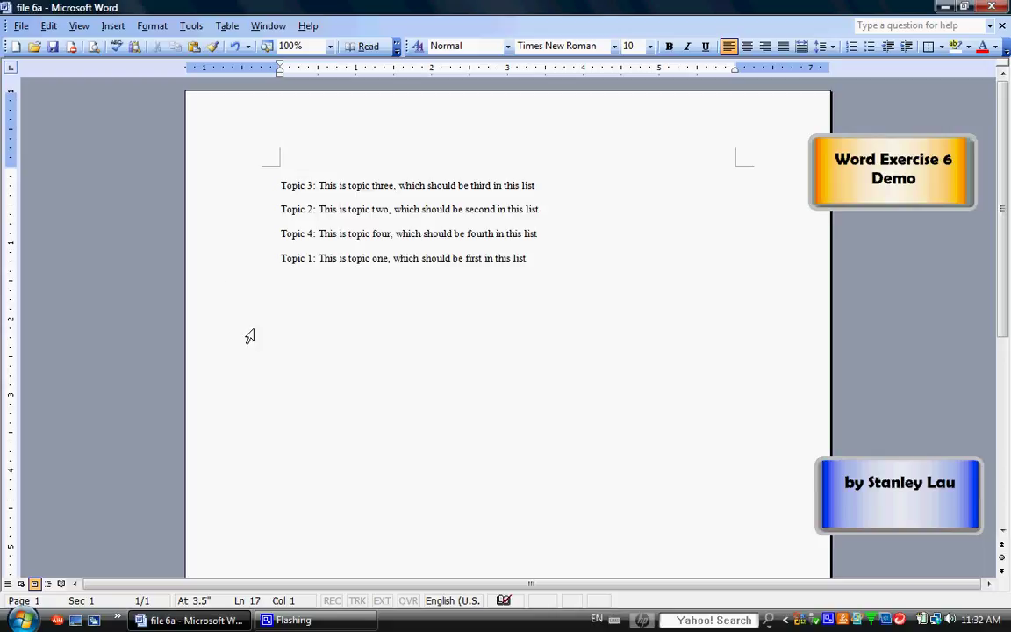
left_click(48, 25)
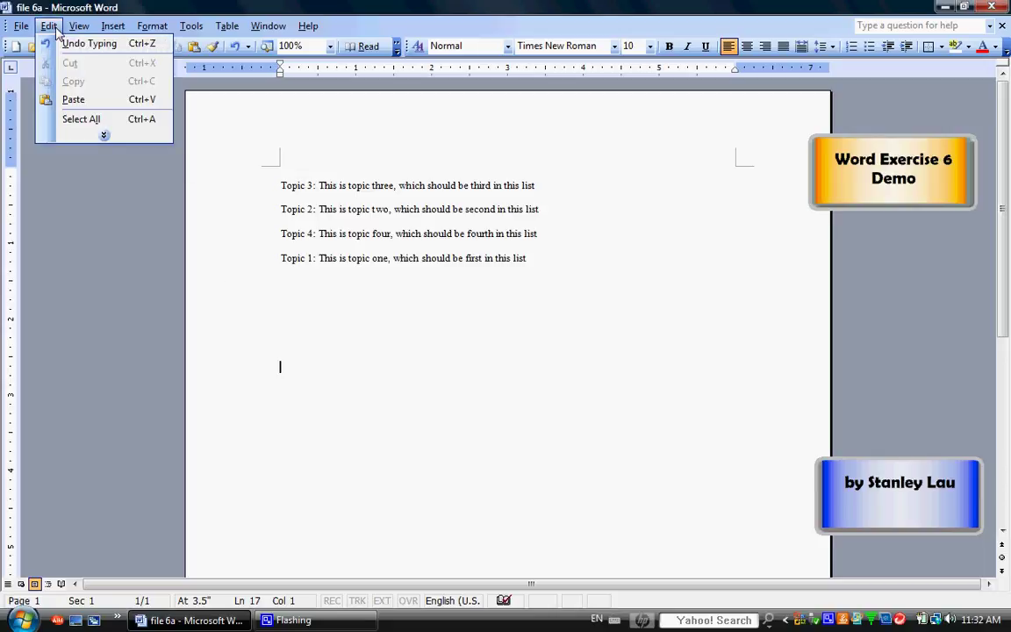
Step: Paste Topic 3 below the list, select Topic 2, and move the Formatting toolbar to its own row
left_click(72, 100)
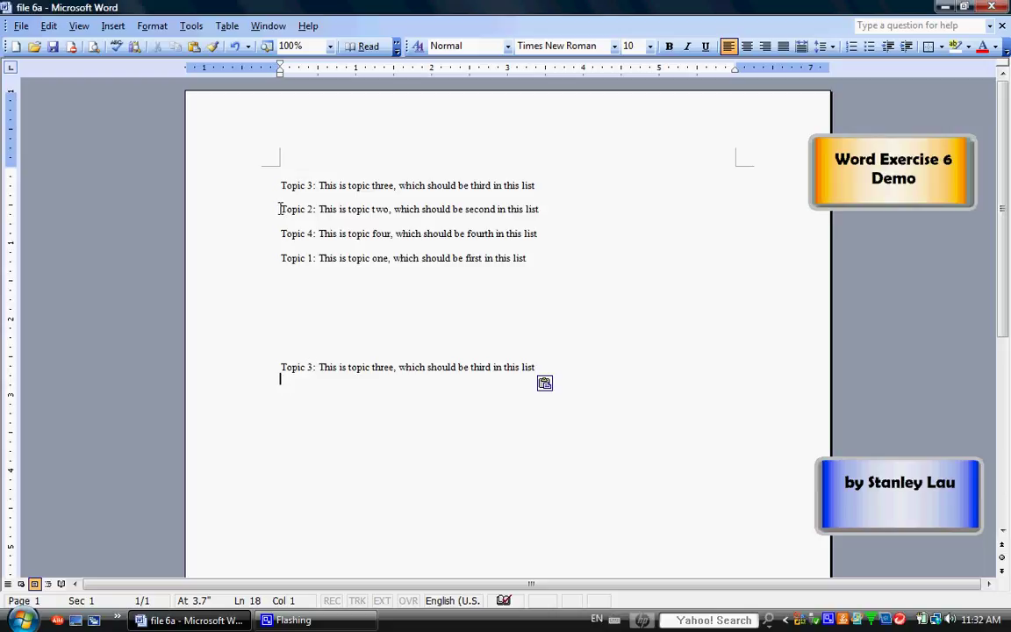
left_click_drag(279, 209, 548, 205)
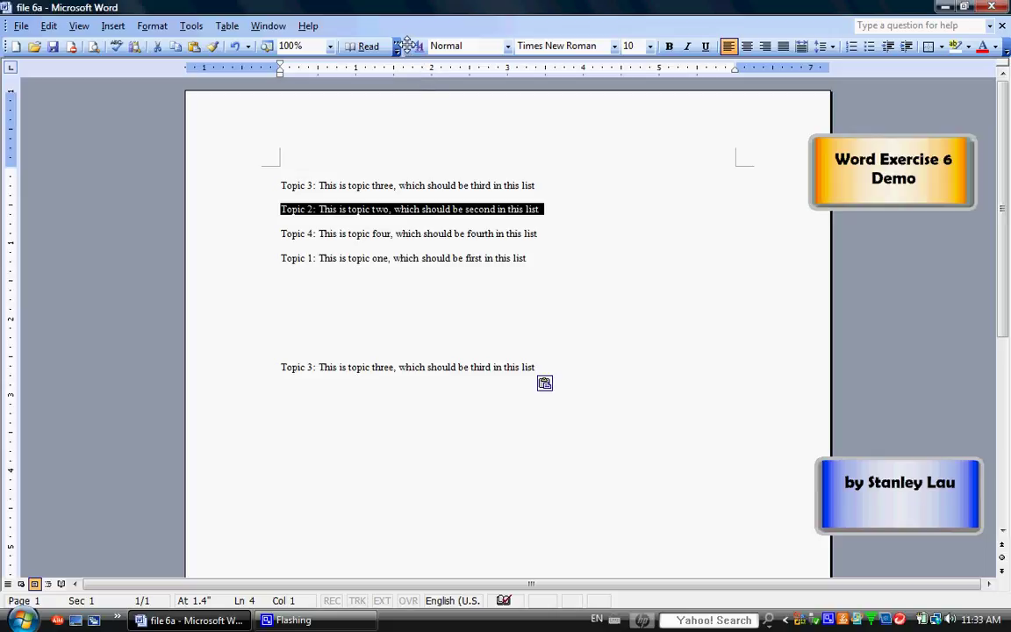
left_click_drag(407, 45, 4, 75)
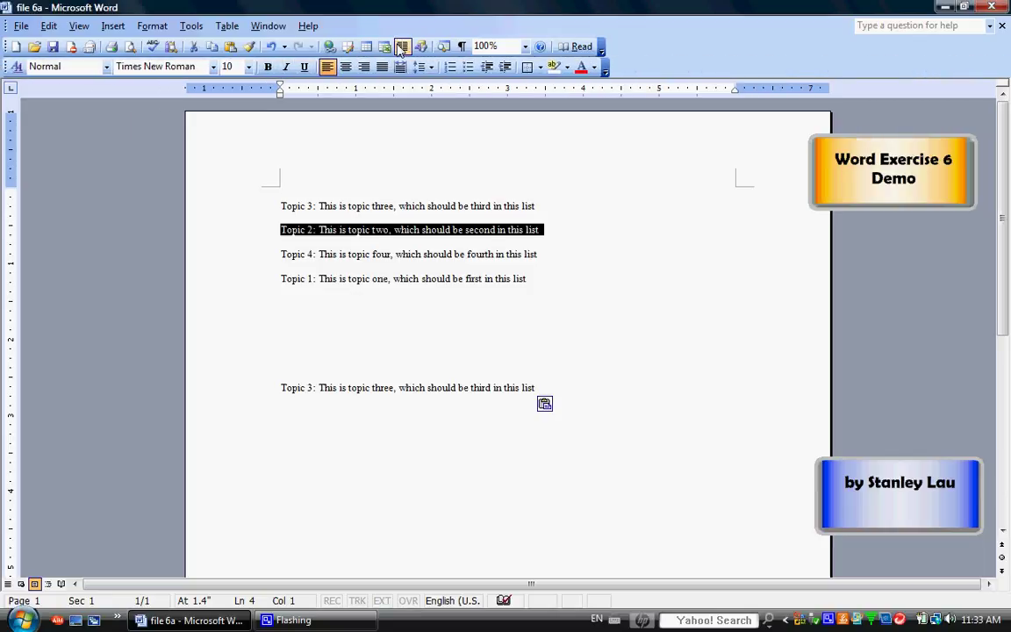
Step: Rearrange the Formatting toolbar, then reselect and copy the Topic 2 line
left_click_drag(6, 67, 282, 46)
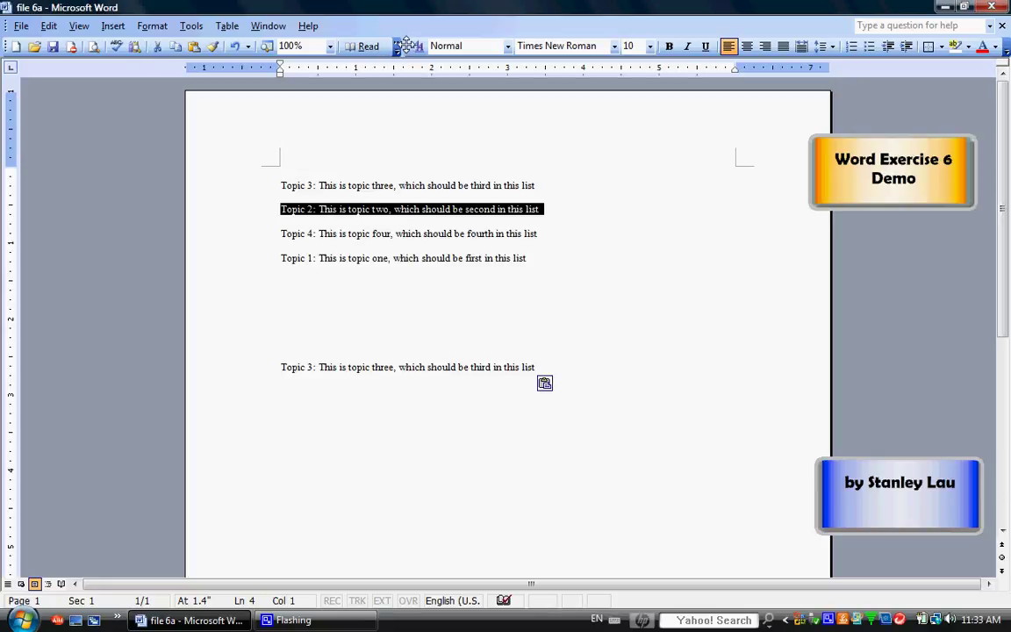
left_click_drag(406, 45, 5, 74)
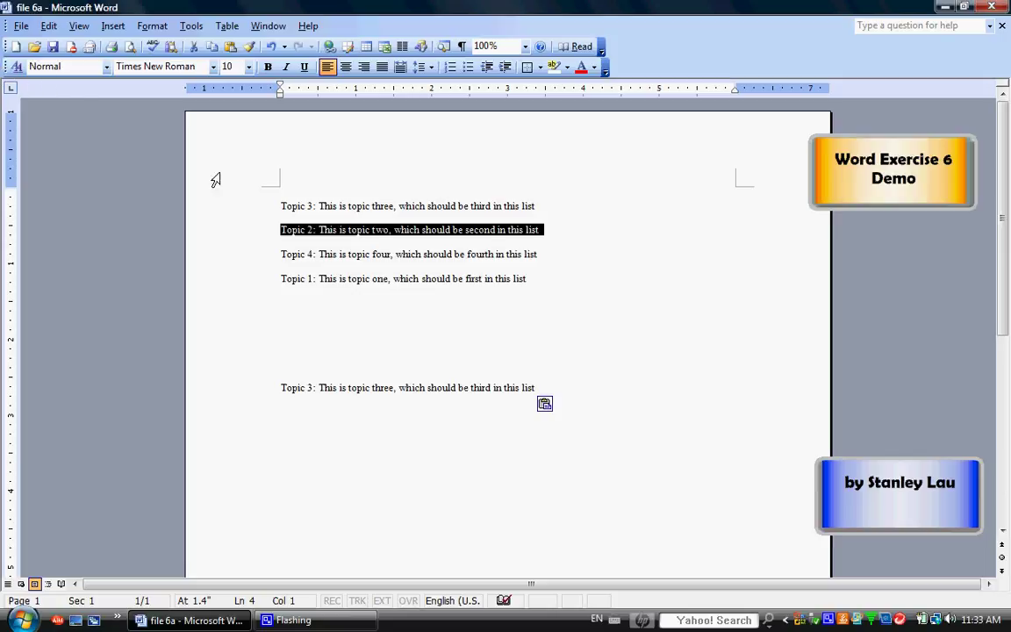
left_click(282, 233)
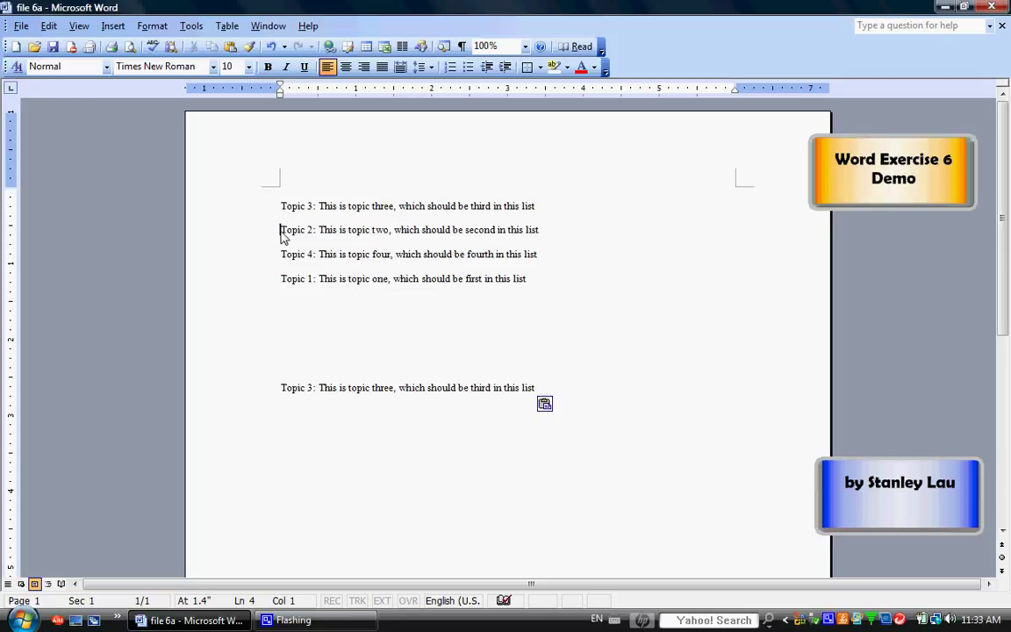
left_click_drag(281, 231, 539, 231)
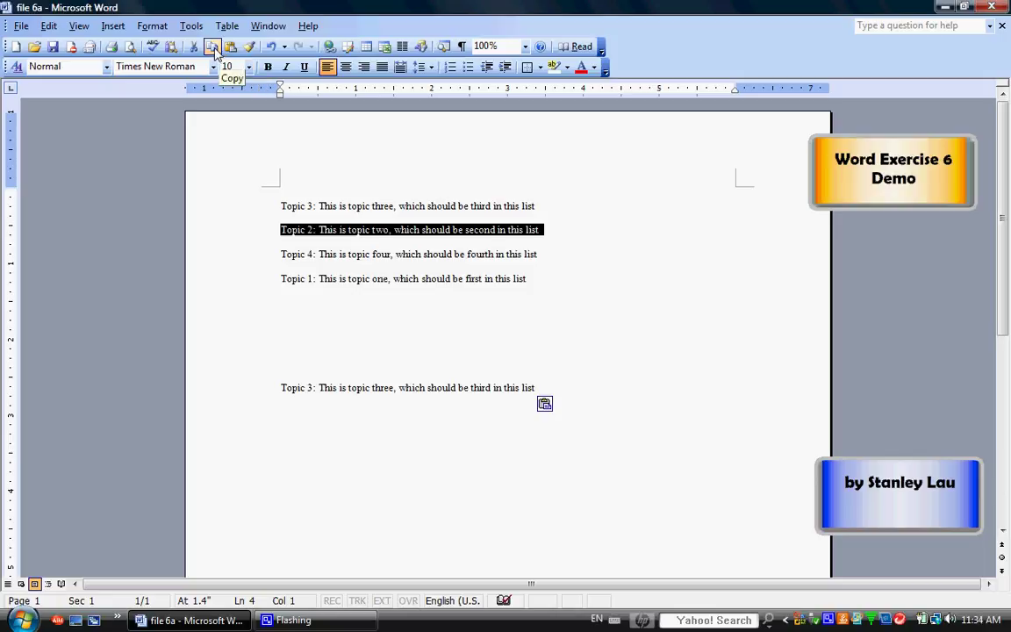
left_click(214, 50)
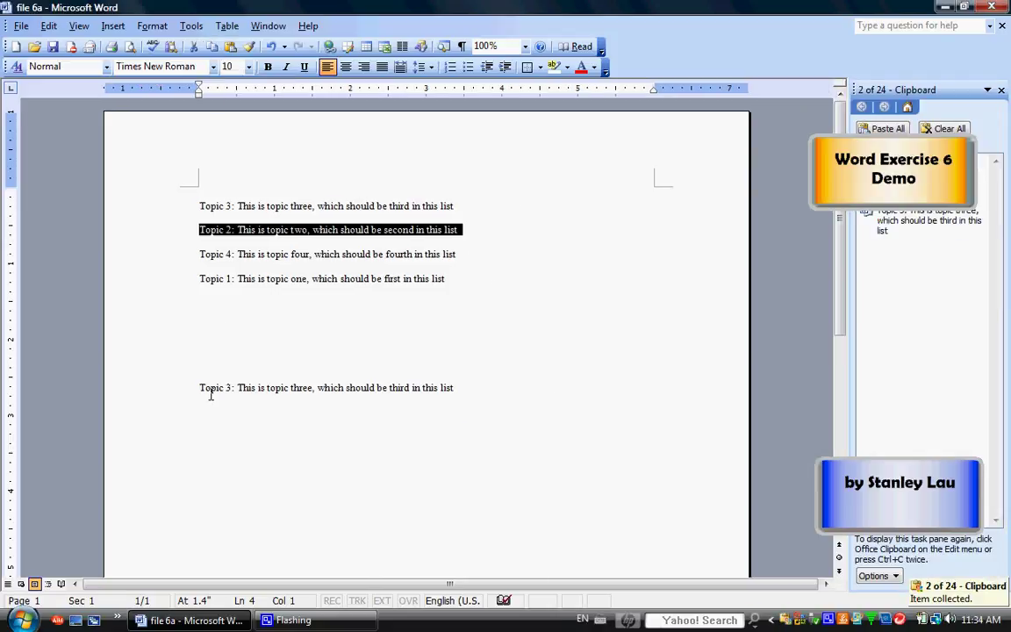
Step: Paste Topic 2 beneath the copied Topic 3 and select the upper Topic 4 line
left_click(204, 411)
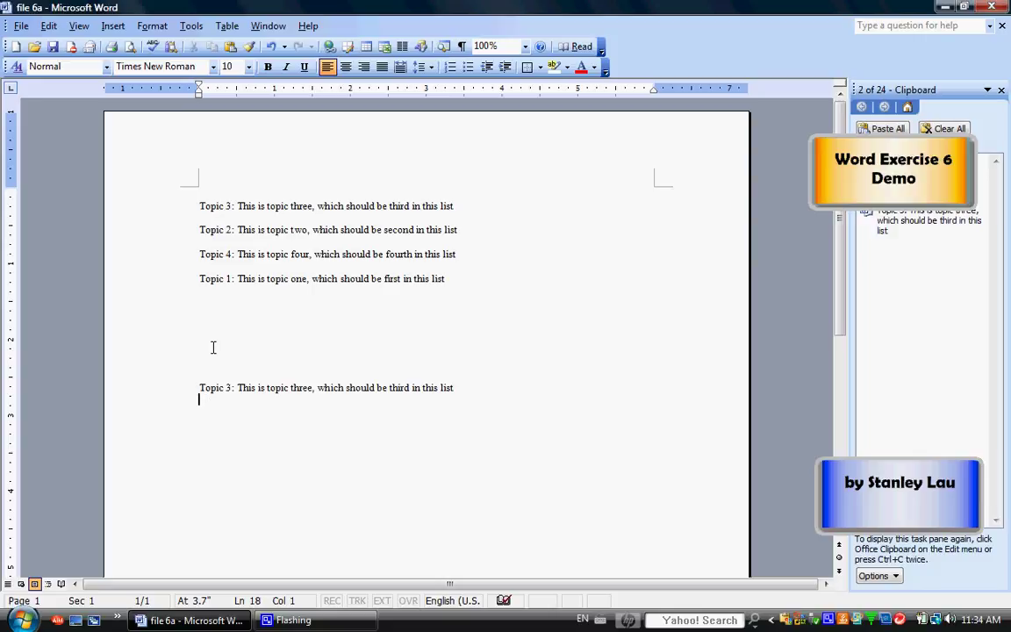
left_click(232, 49)
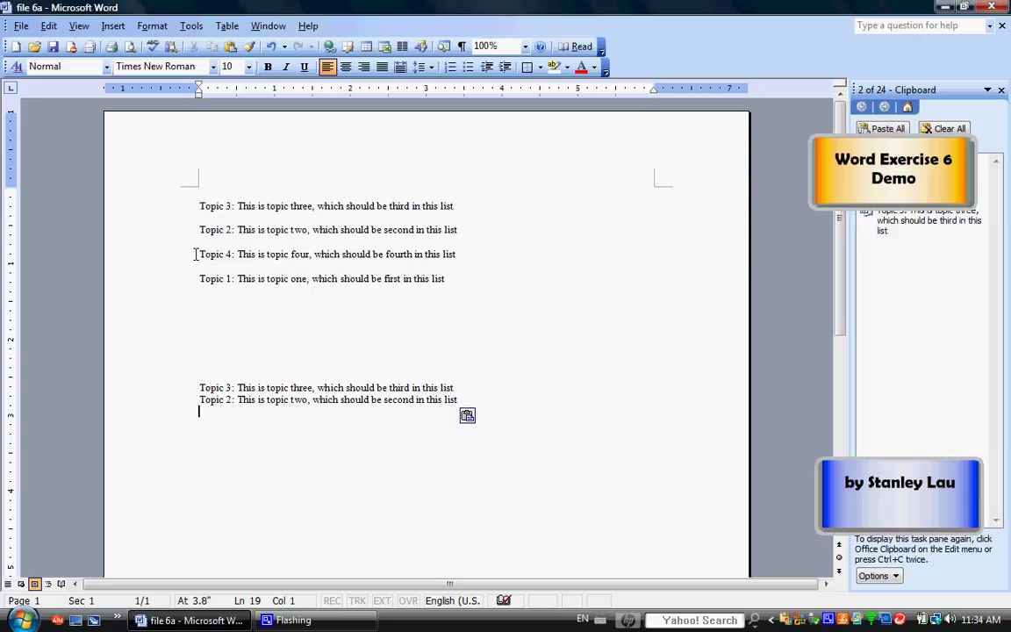
left_click_drag(197, 255, 463, 254)
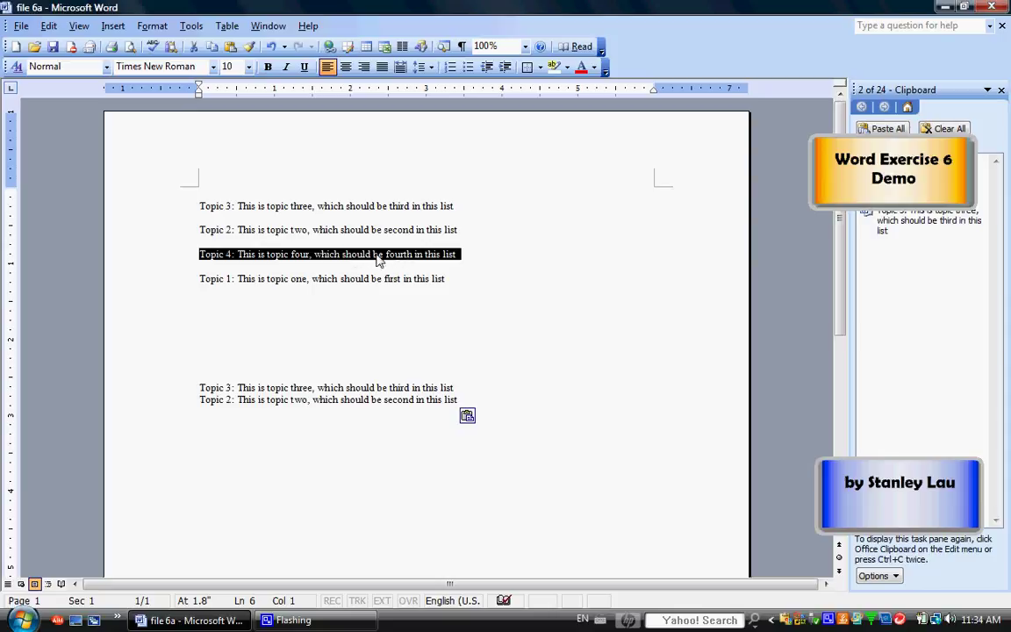
Step: Copy the upper Topic 4 line and paste it below the lower Topic 2
right_click(326, 259)
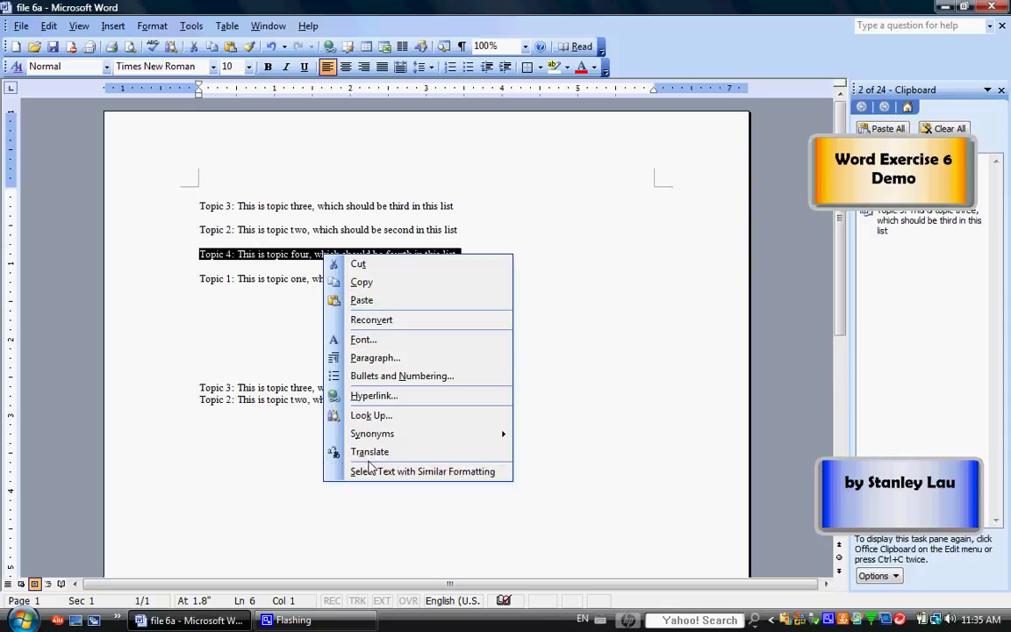
left_click(361, 282)
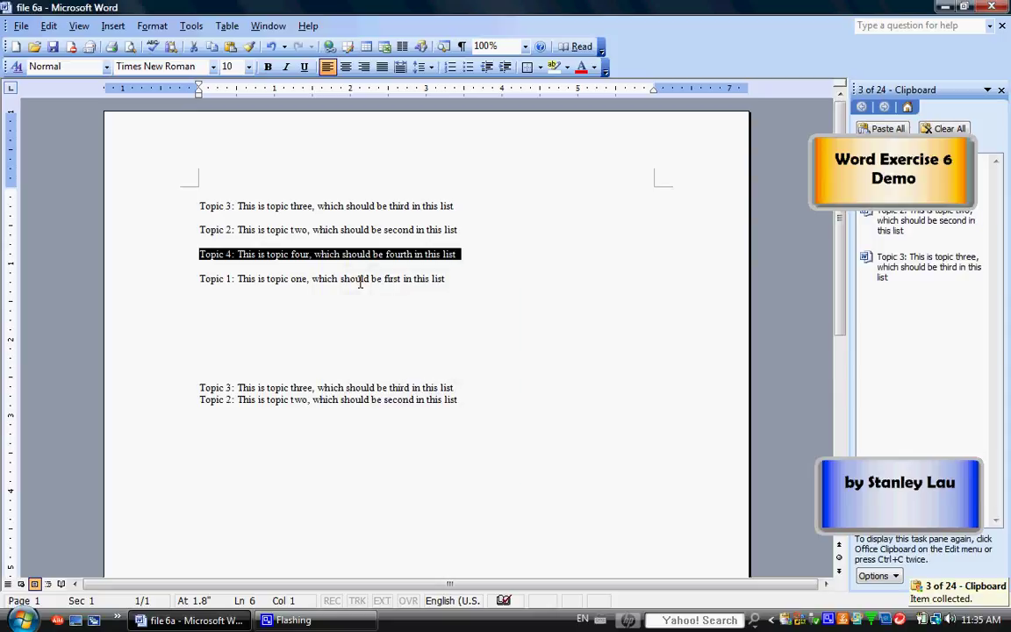
left_click(204, 414)
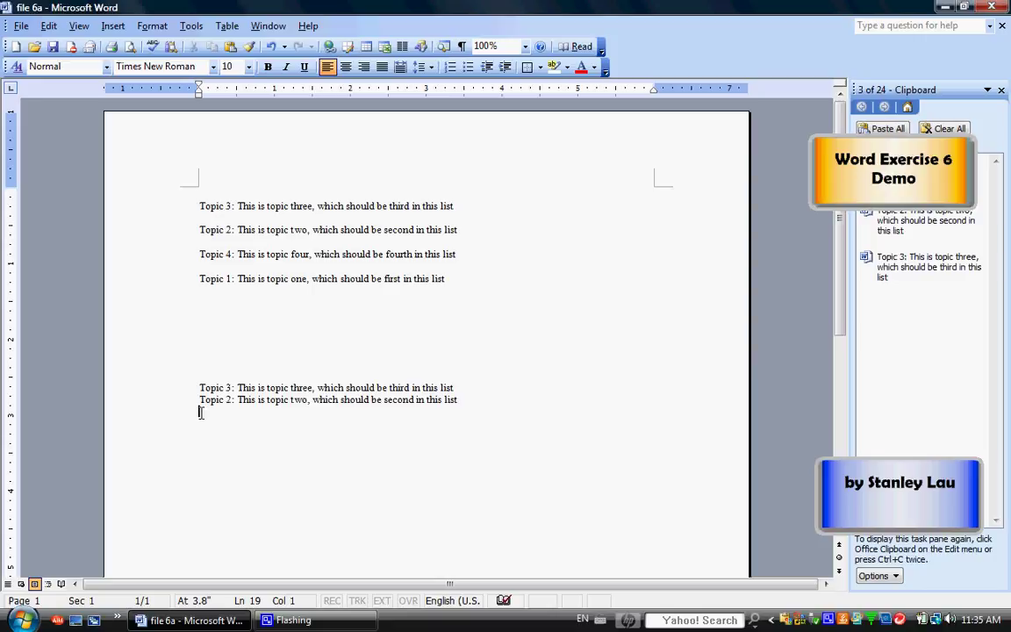
right_click(201, 414)
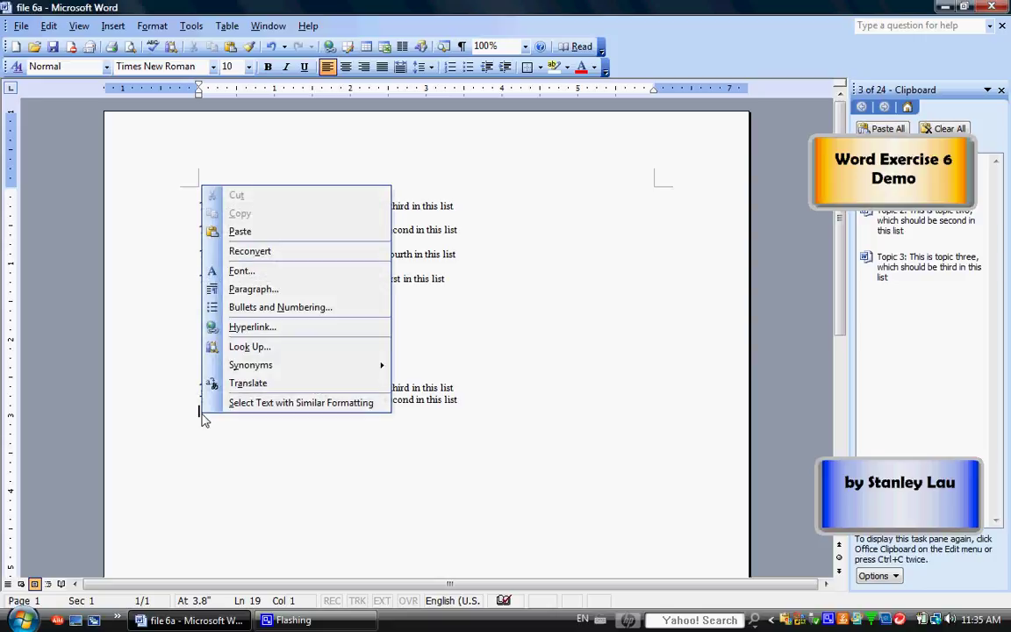
left_click(255, 234)
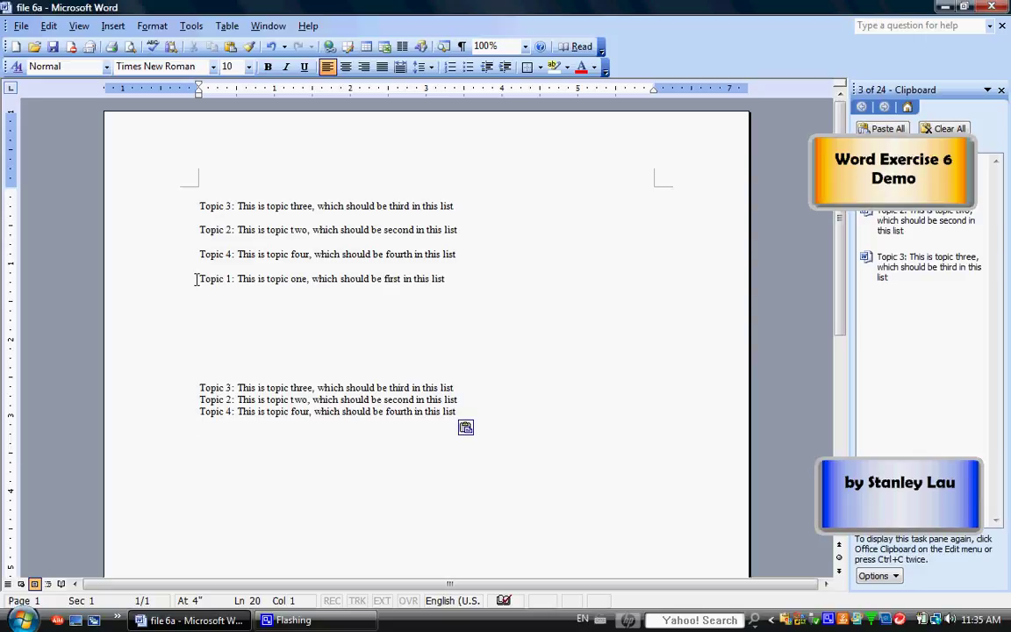
Step: Copy the upper Topic 1 line with Ctrl+C and paste it below the lower Topic 4
left_click_drag(197, 279, 452, 279)
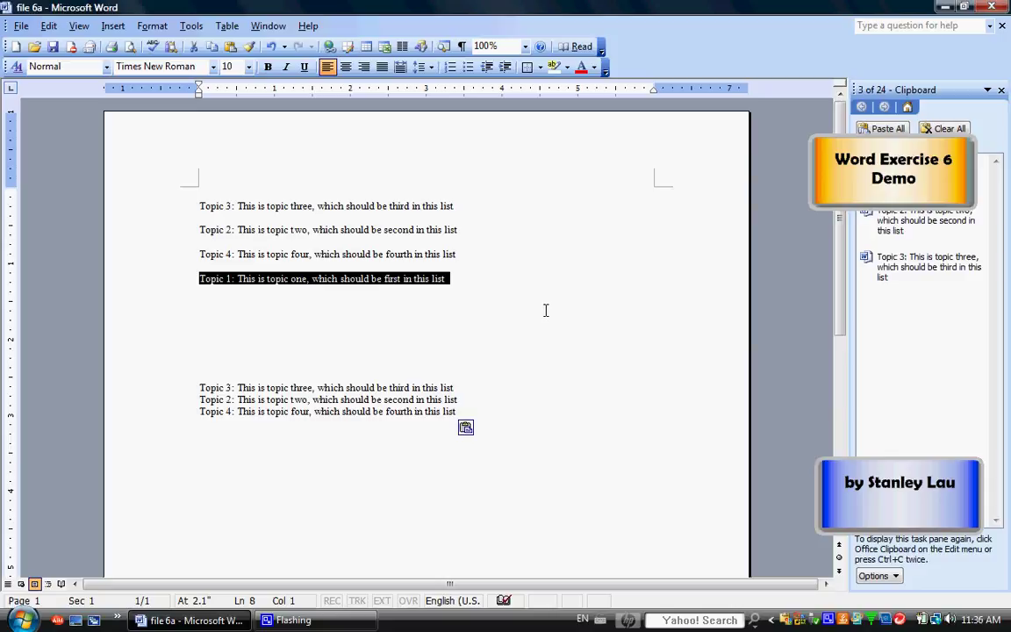
key("ctrl+c")
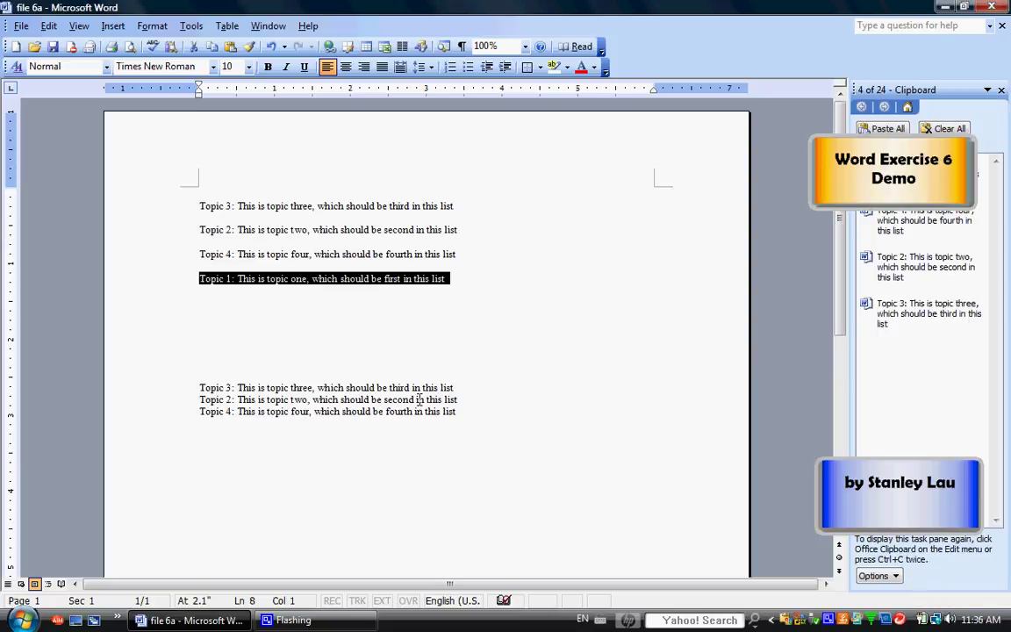
left_click(201, 425)
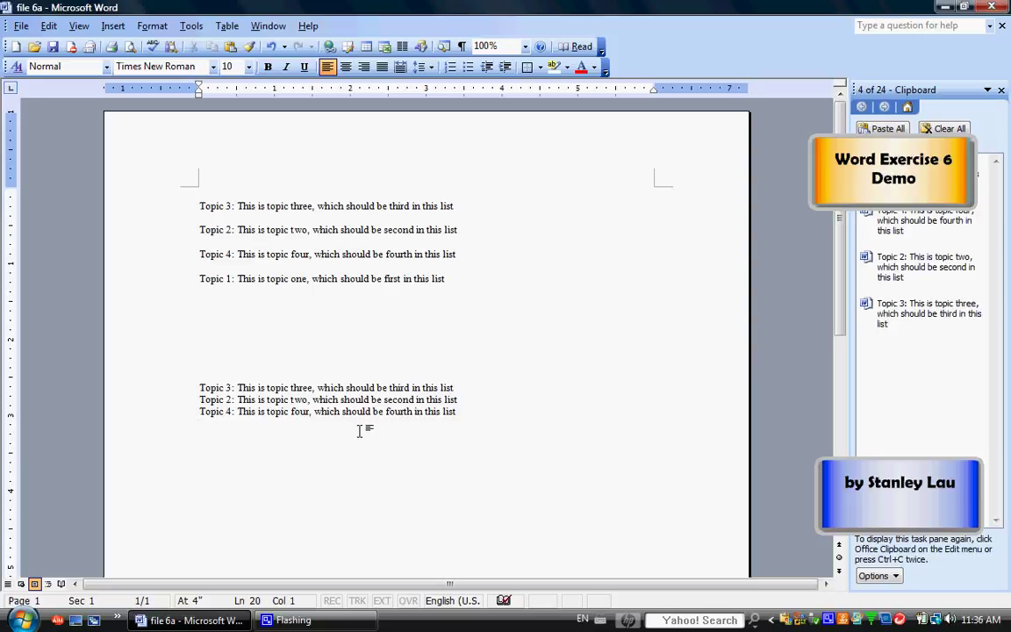
key("ctrl+v")
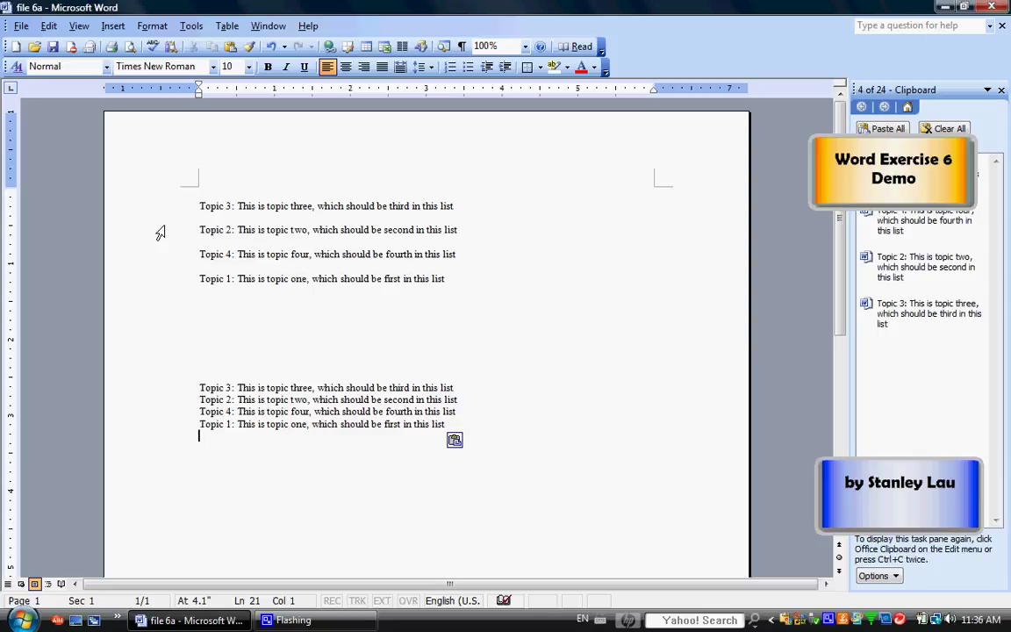
Step: Use Save As to store the document as 'file 6b' on Removable Disk (F:)
left_click(20, 27)
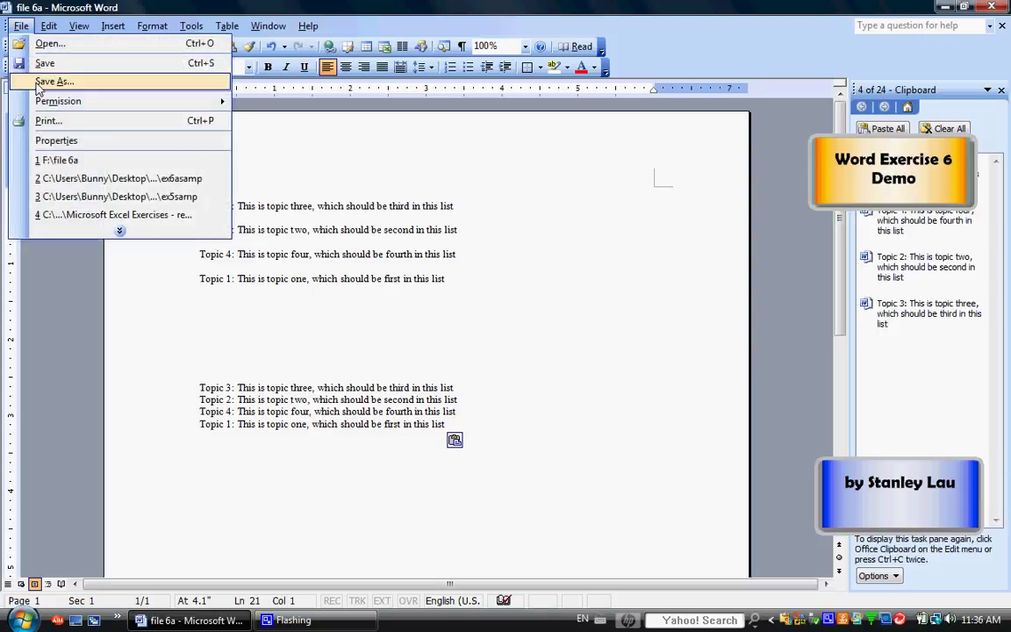
left_click(53, 80)
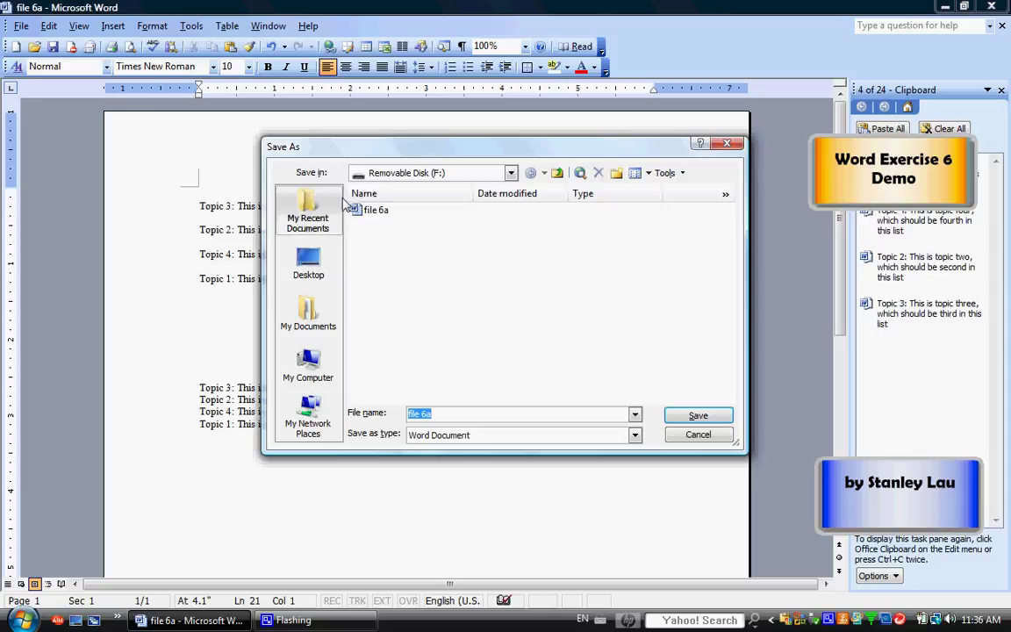
left_click(511, 174)
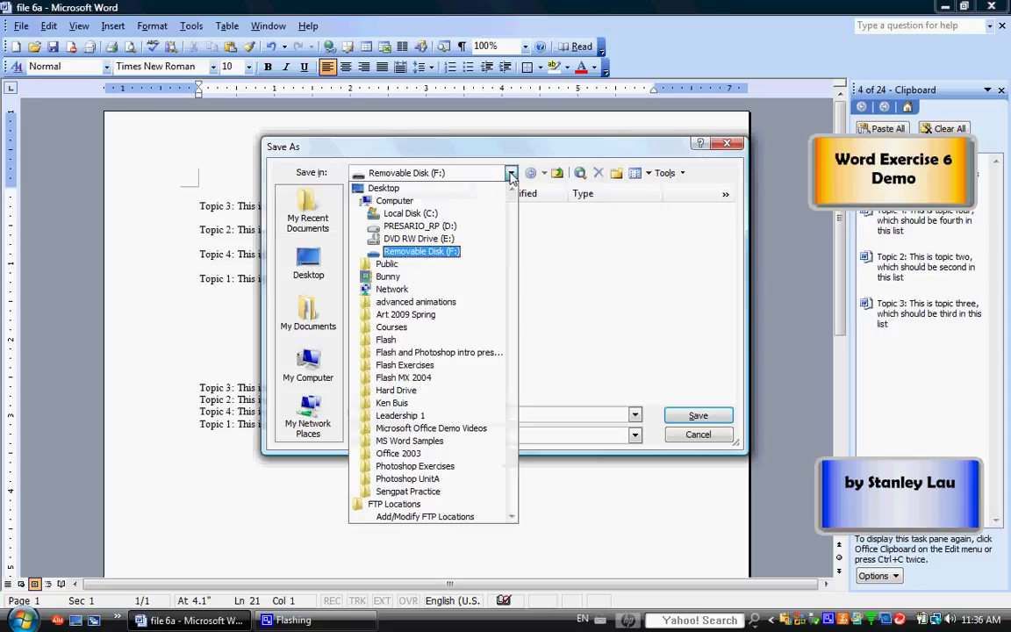
left_click(448, 253)
left_click(457, 413)
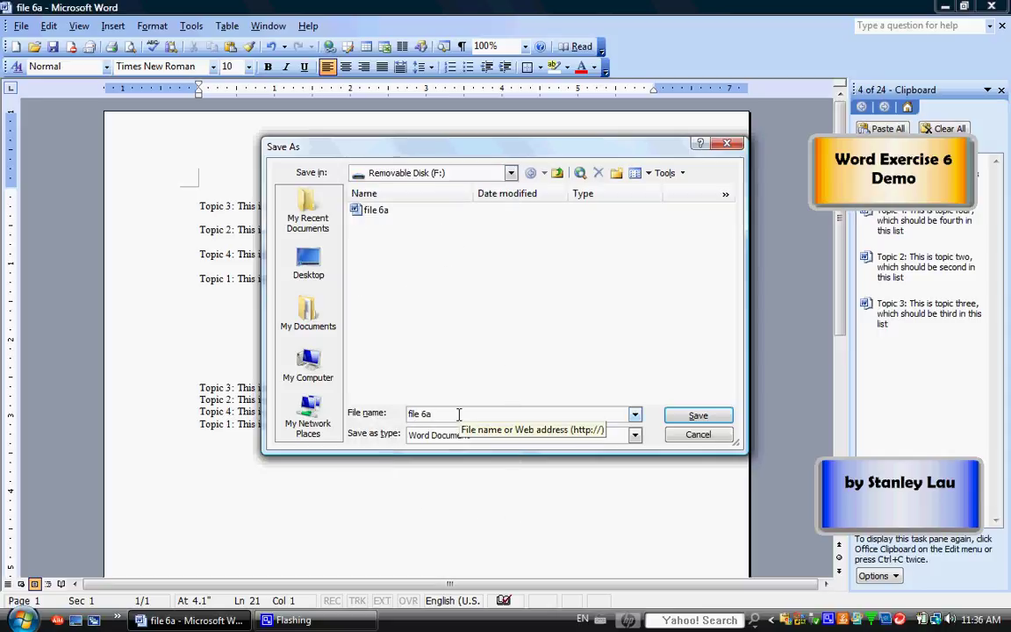
key("BackSpace")
type("b")
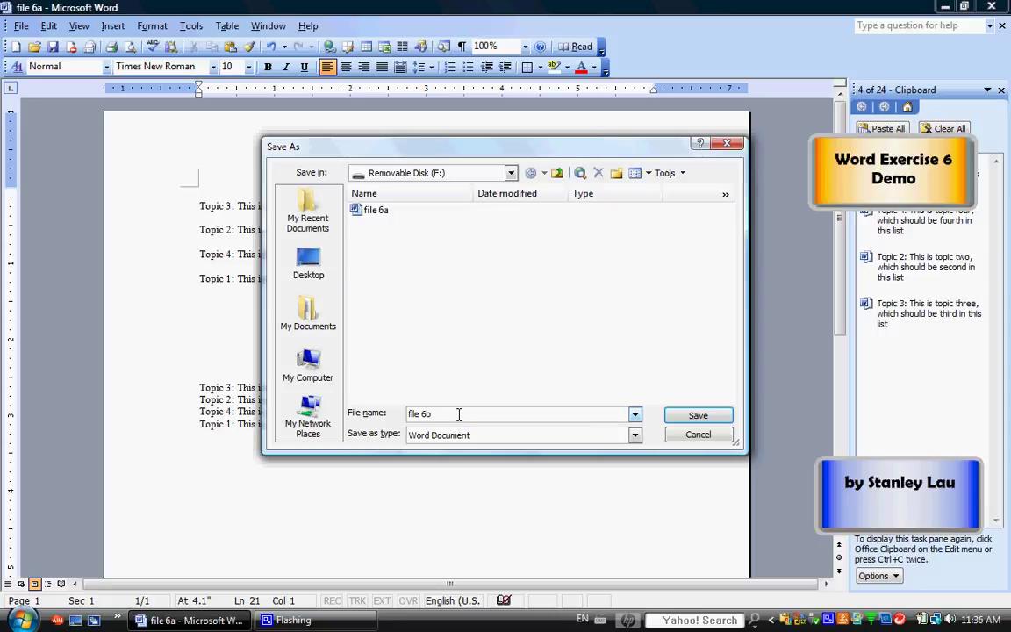
left_click(694, 418)
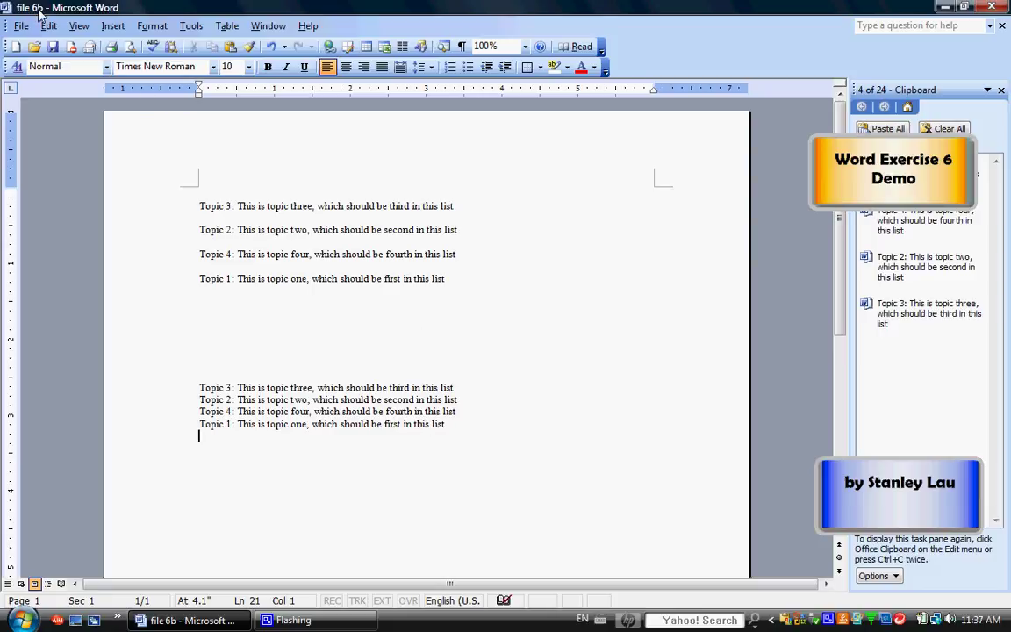
Step: Insert blank lines before the lower Topic 2, Topic 4 and Topic 1 lines
left_click(196, 399)
key("Return")
left_click(199, 421)
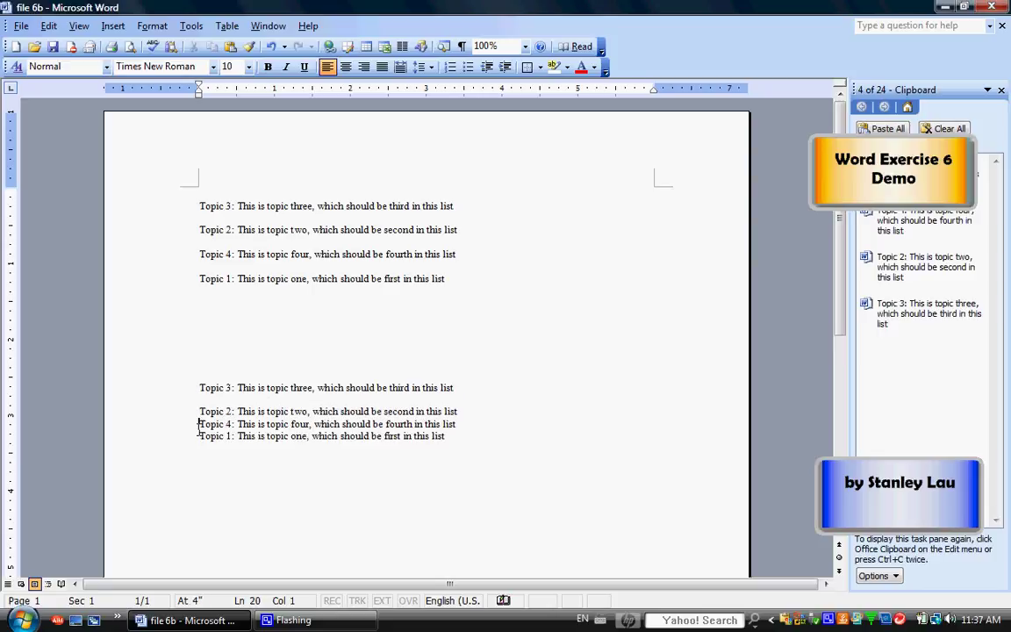
key("Return")
left_click(200, 447)
key("Return")
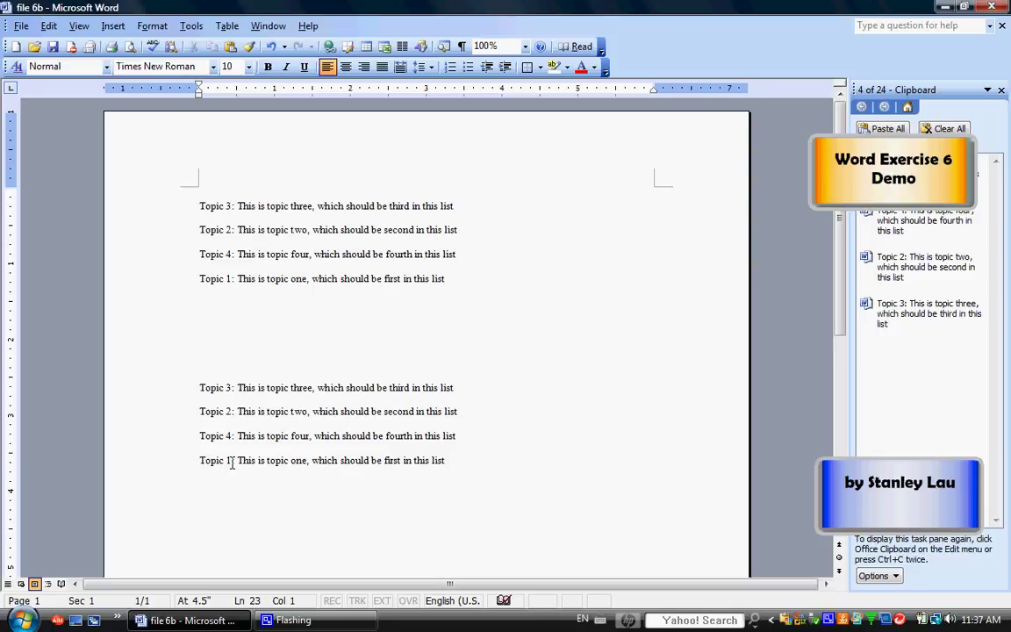
left_click(475, 490)
Step: Cut the Topic 1 line from the bottom of the lower list and paste it at the list's top using the Edit menu
left_click_drag(201, 459, 447, 461)
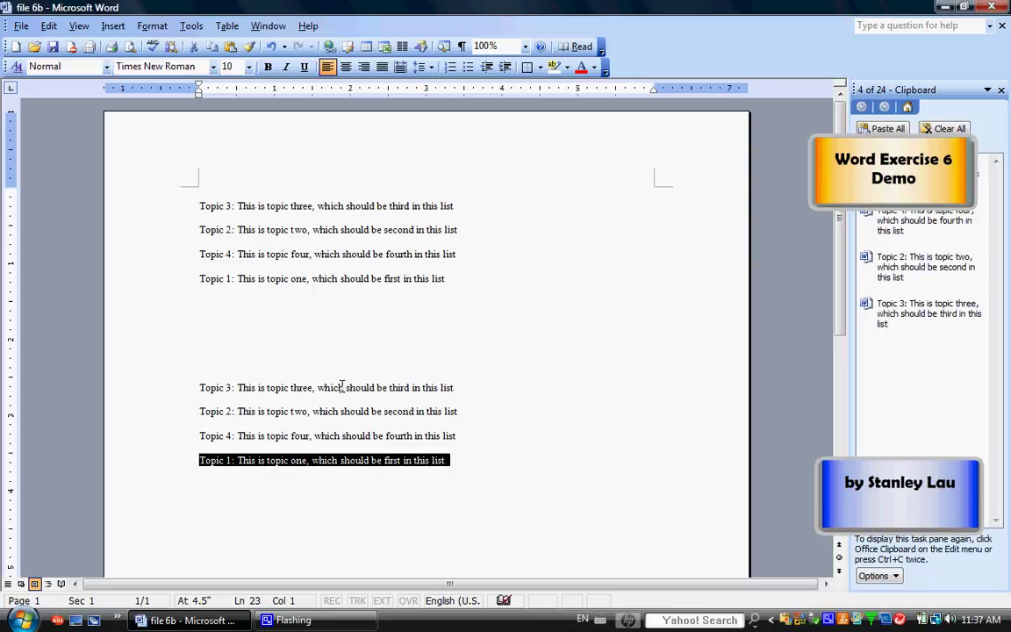
left_click(49, 26)
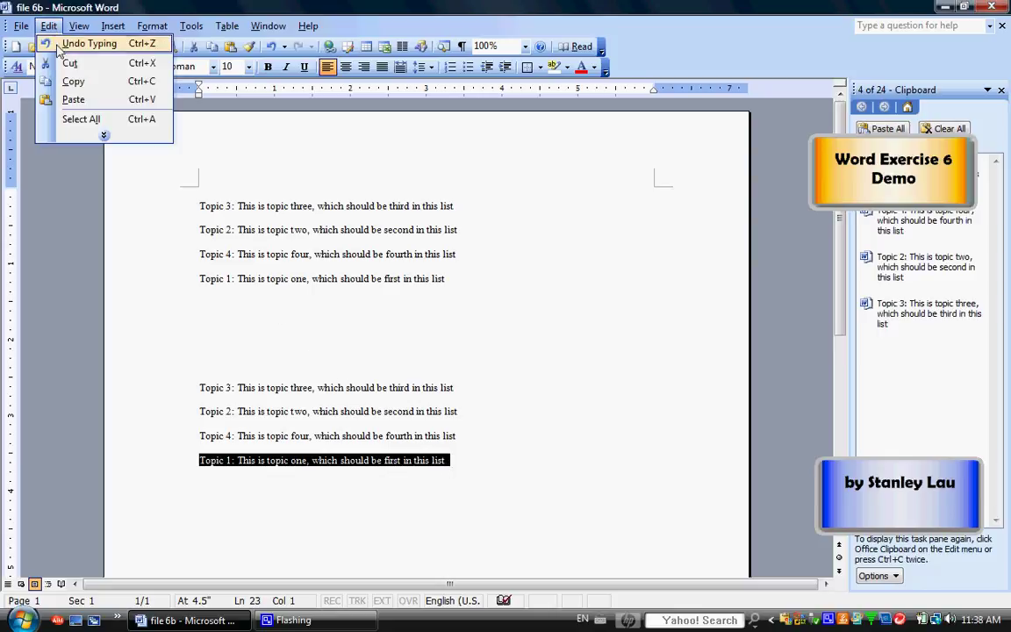
left_click(69, 66)
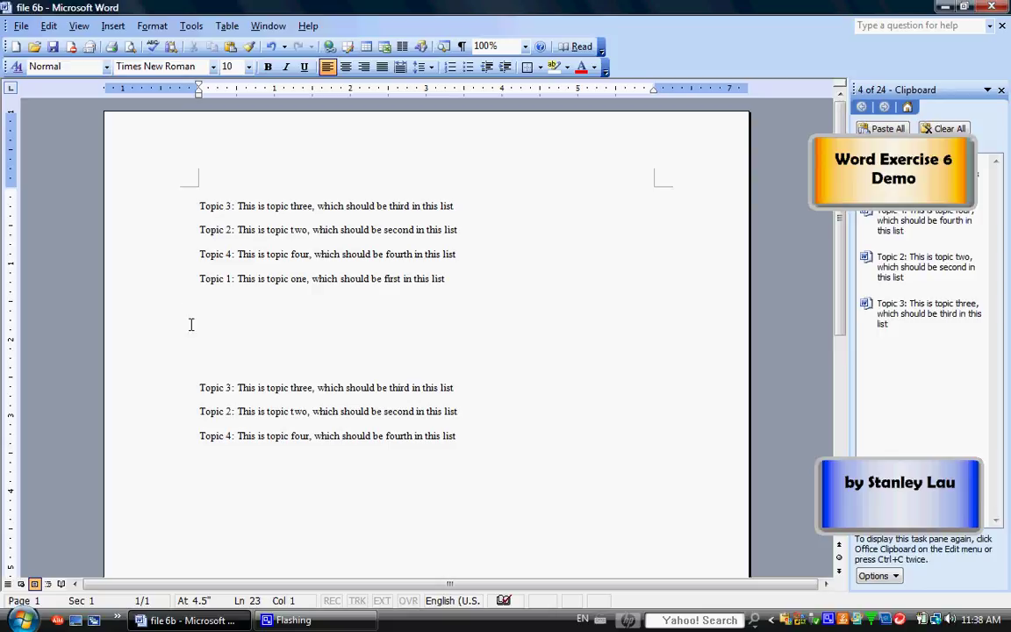
left_click(201, 360)
left_click(49, 27)
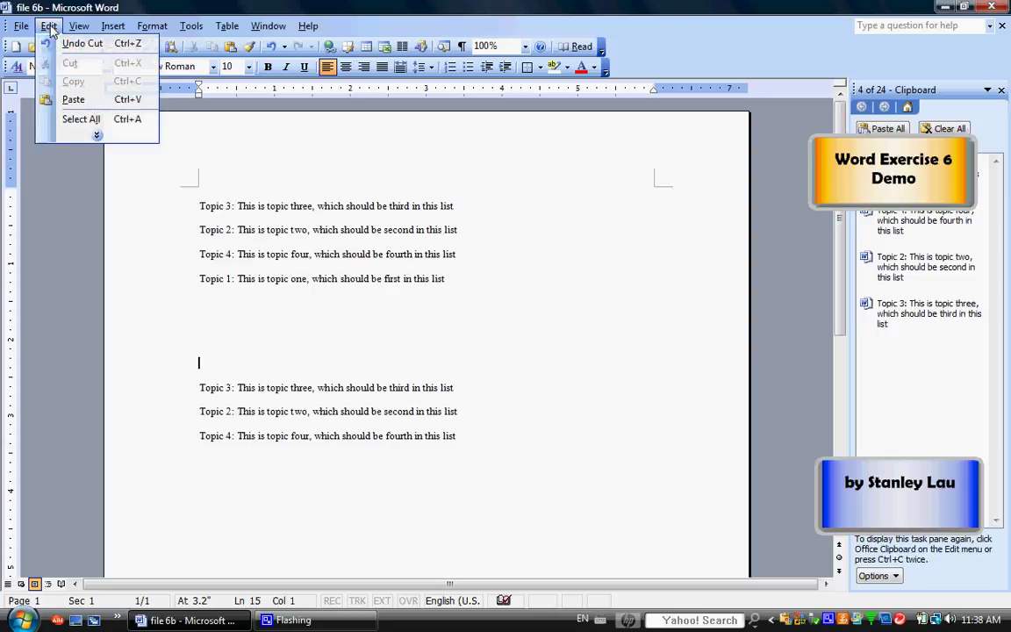
left_click(74, 97)
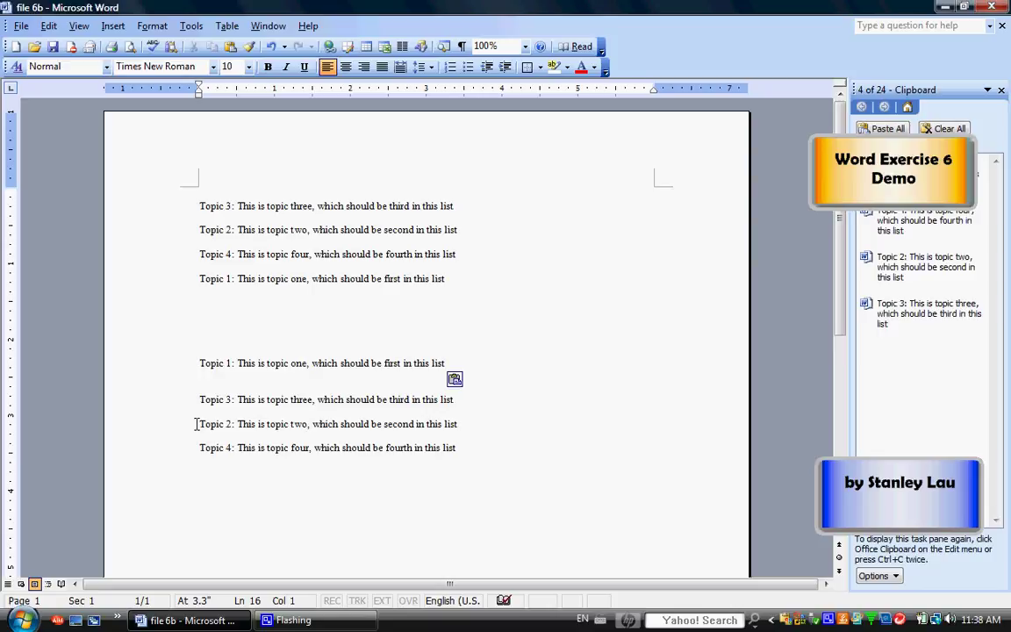
Step: Move Topic 2 directly beneath Topic 1 with toolbar Cut and Paste, then select Topic 4
left_click_drag(200, 424, 461, 423)
key("ctrl+c")
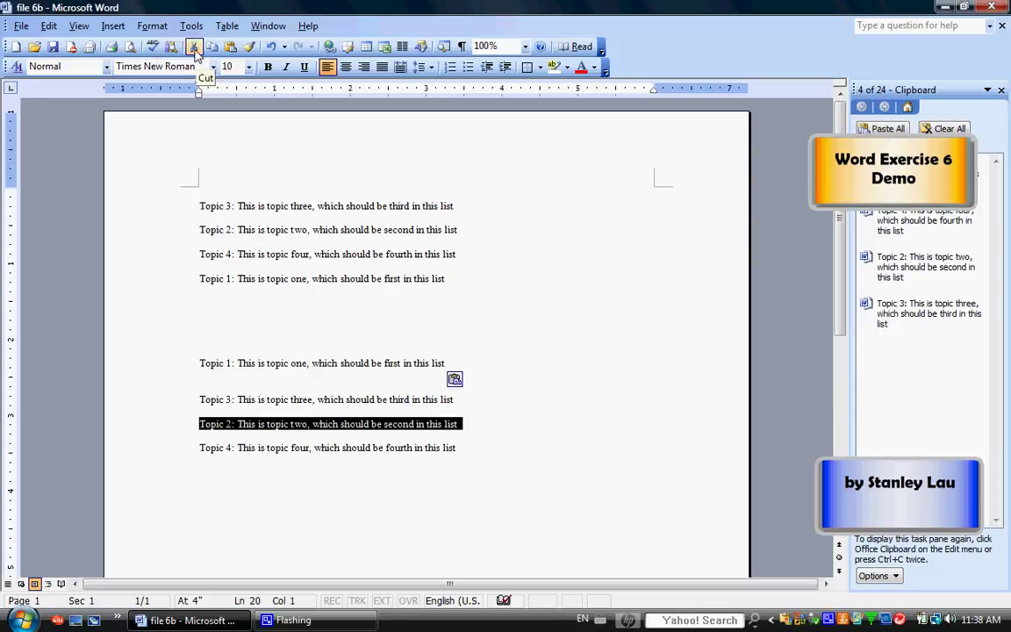
left_click(195, 50)
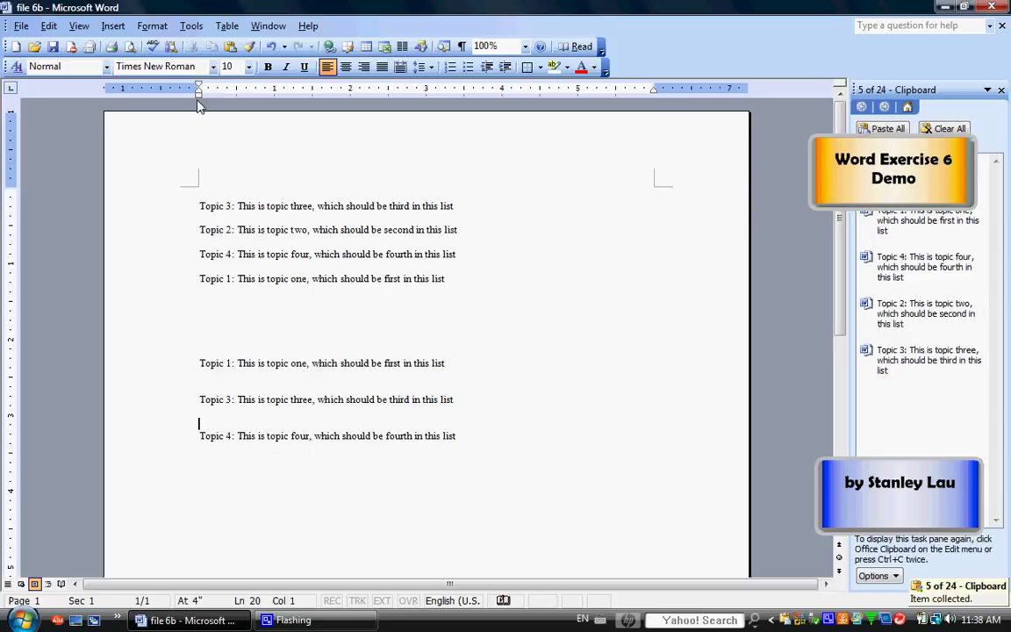
left_click(200, 384)
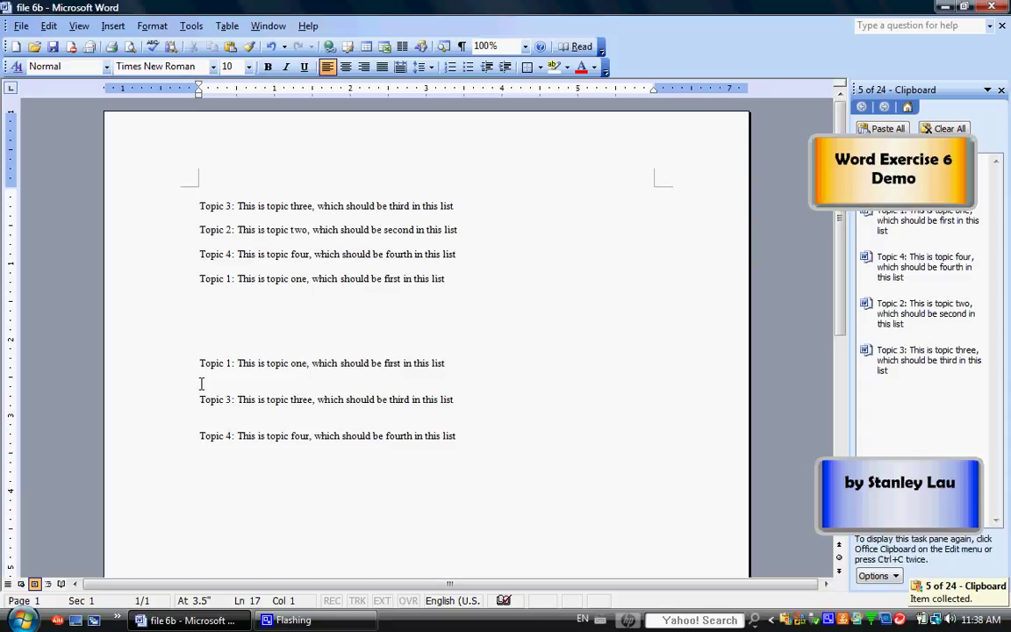
left_click(230, 48)
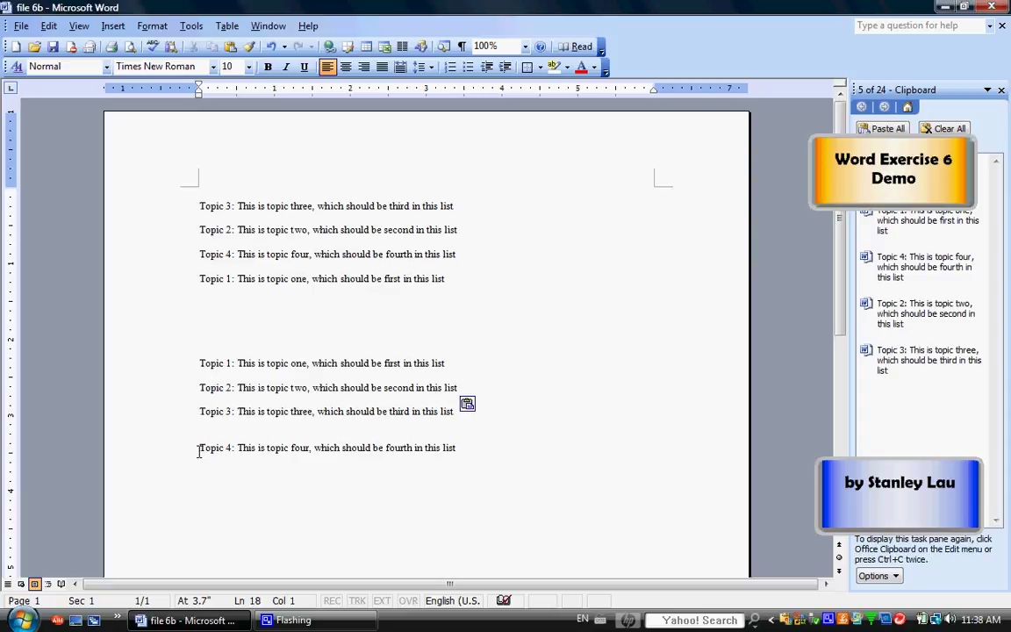
left_click_drag(199, 450, 475, 445)
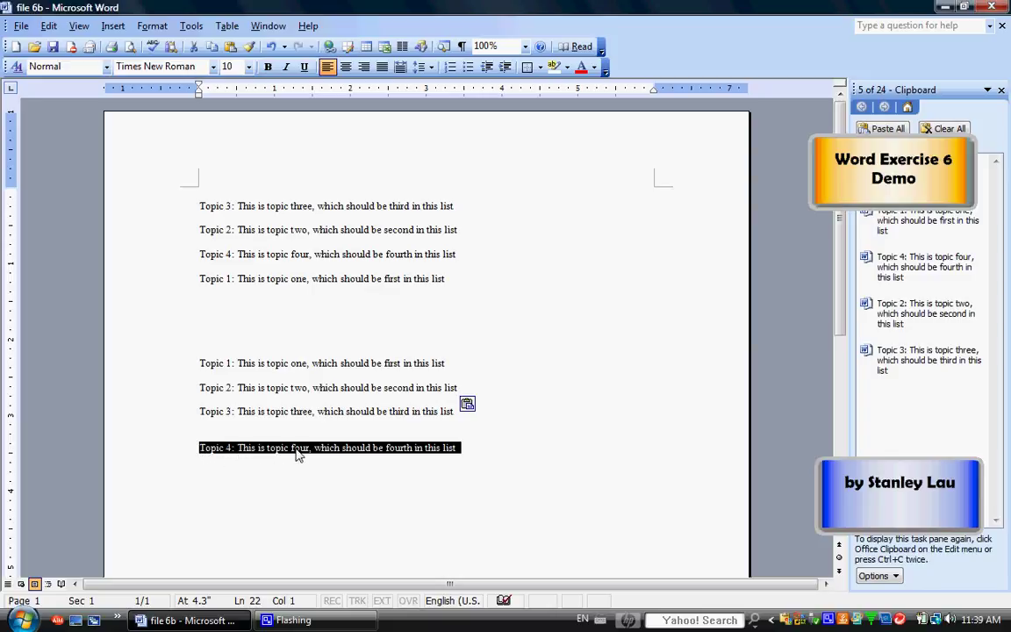
Step: Move Topic 4 above Topic 3 with right-click Cut and Paste, then select Topic 3
right_click(372, 452)
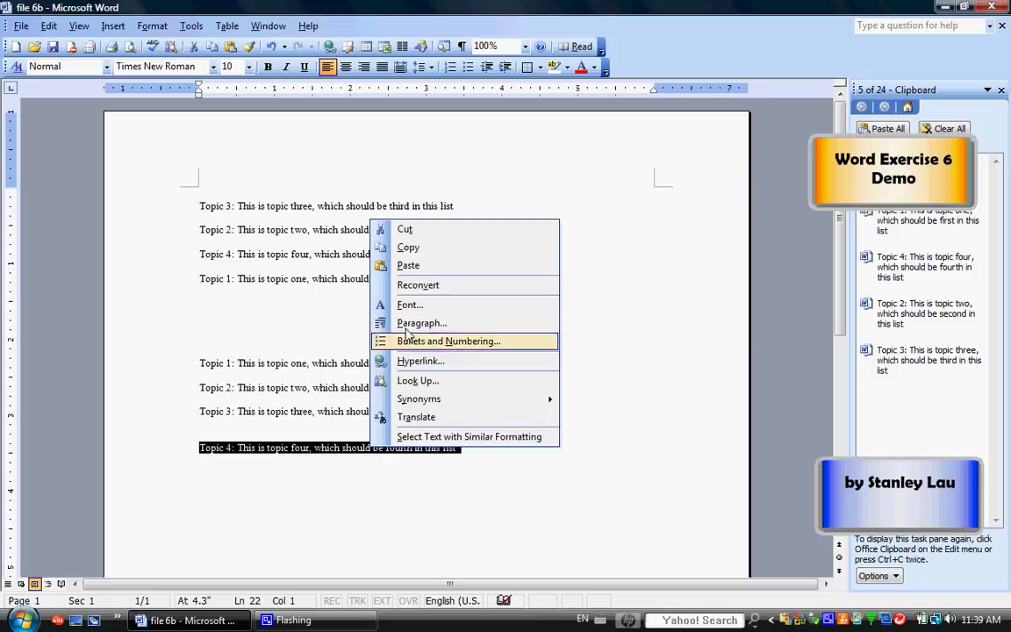
left_click(408, 229)
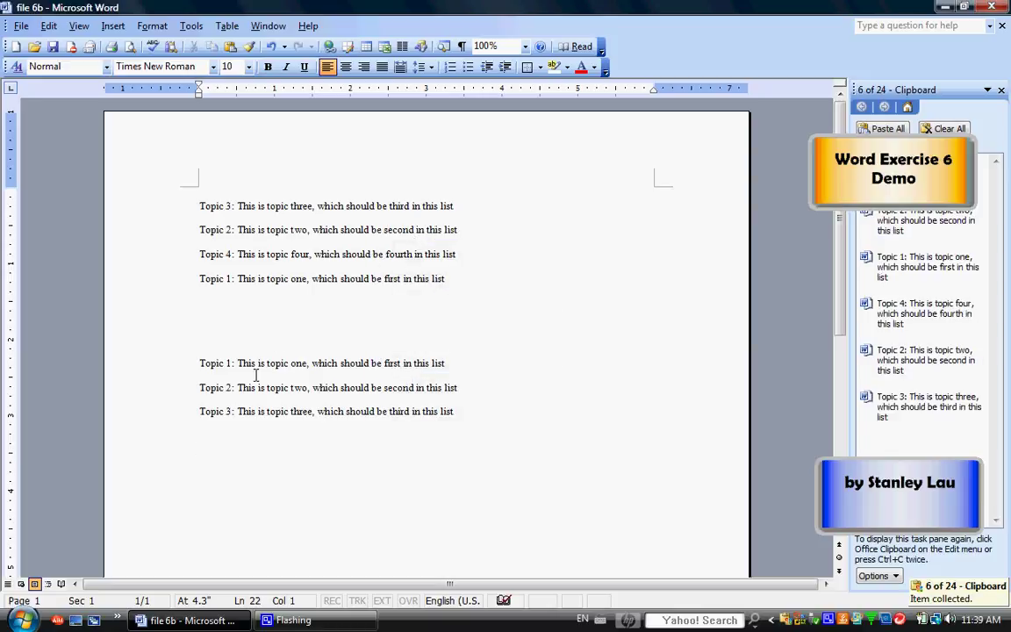
left_click(199, 401)
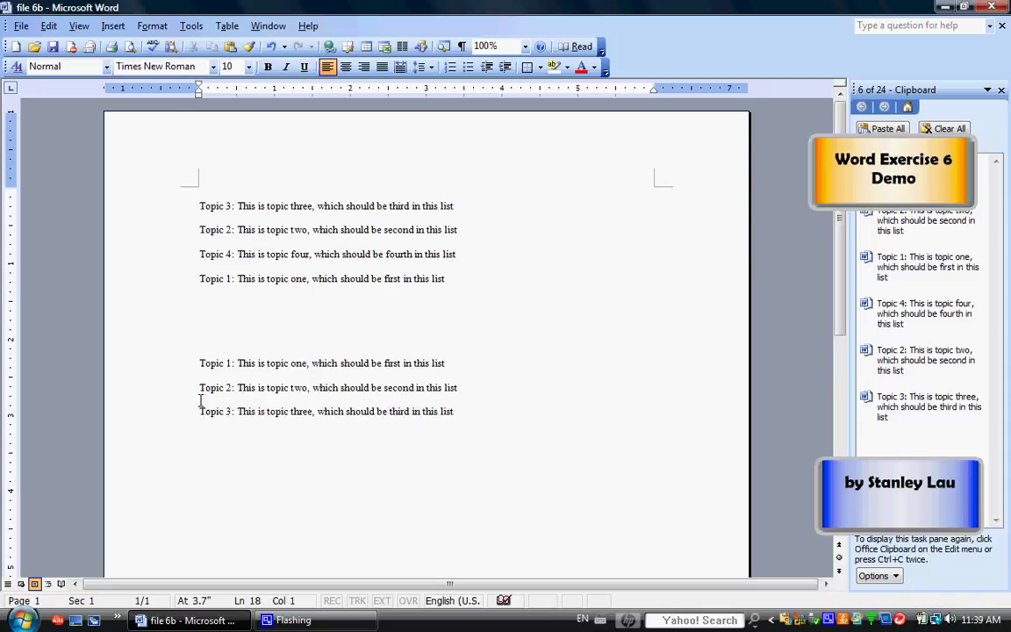
right_click(201, 400)
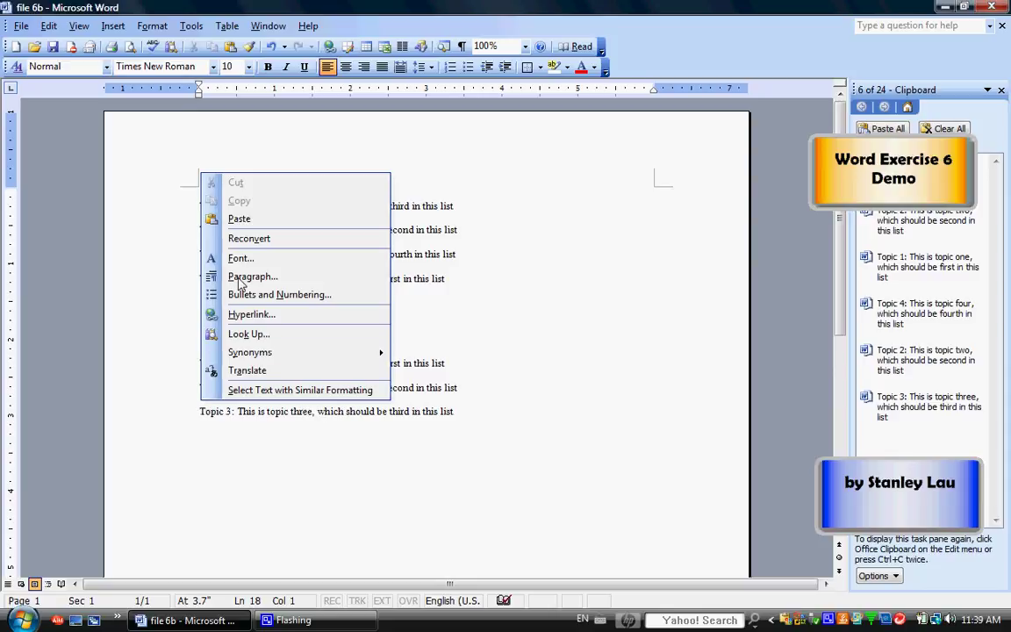
left_click(240, 220)
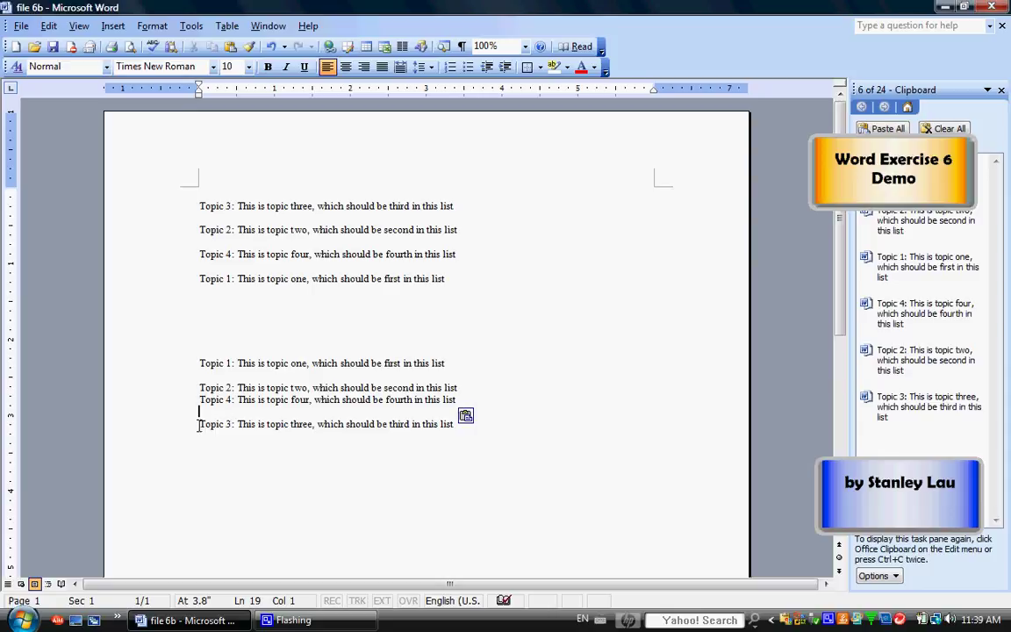
left_click_drag(197, 425, 462, 427)
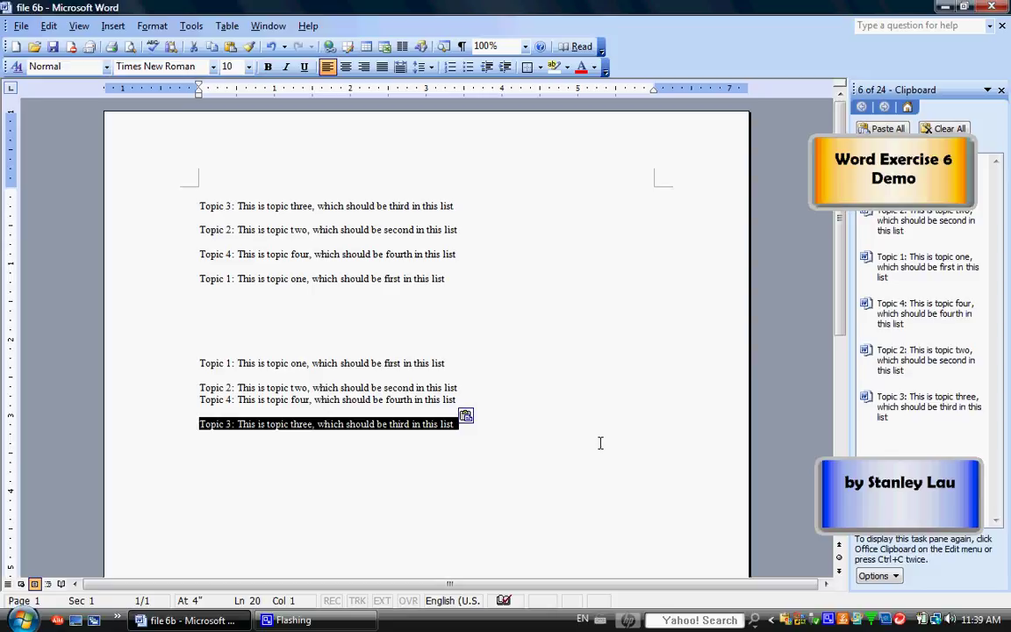
Step: Move Topic 3 above Topic 4 with Ctrl+X and Ctrl+V
key("ctrl+x")
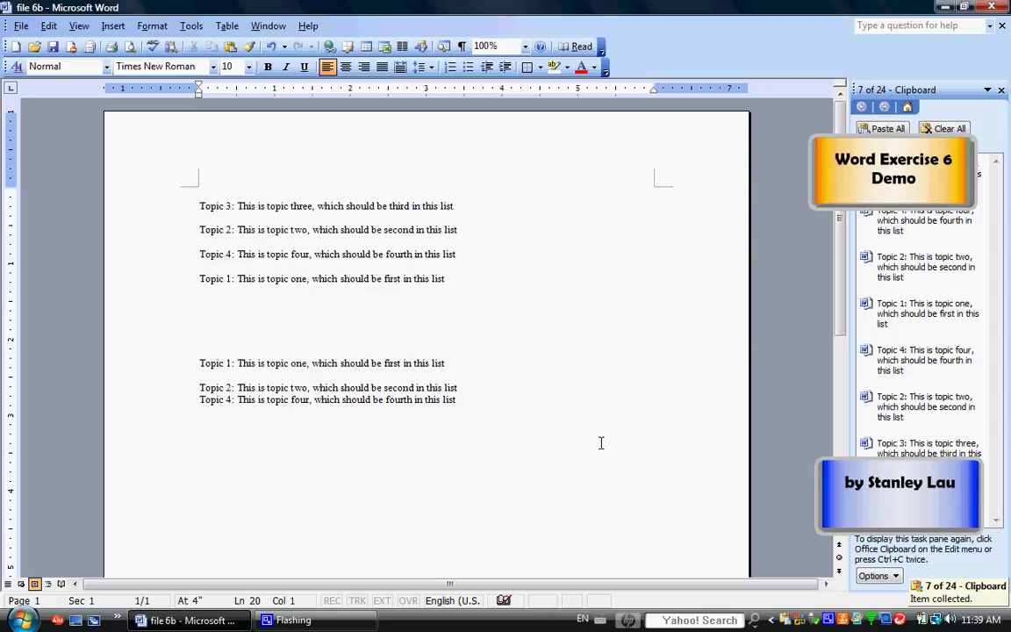
left_click(198, 401)
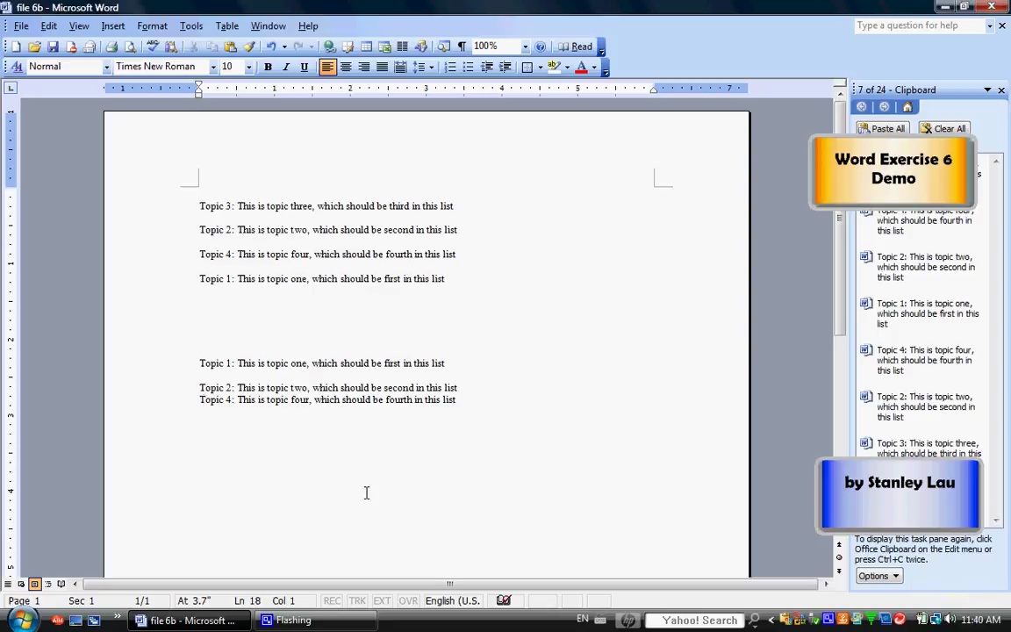
key("ctrl+v")
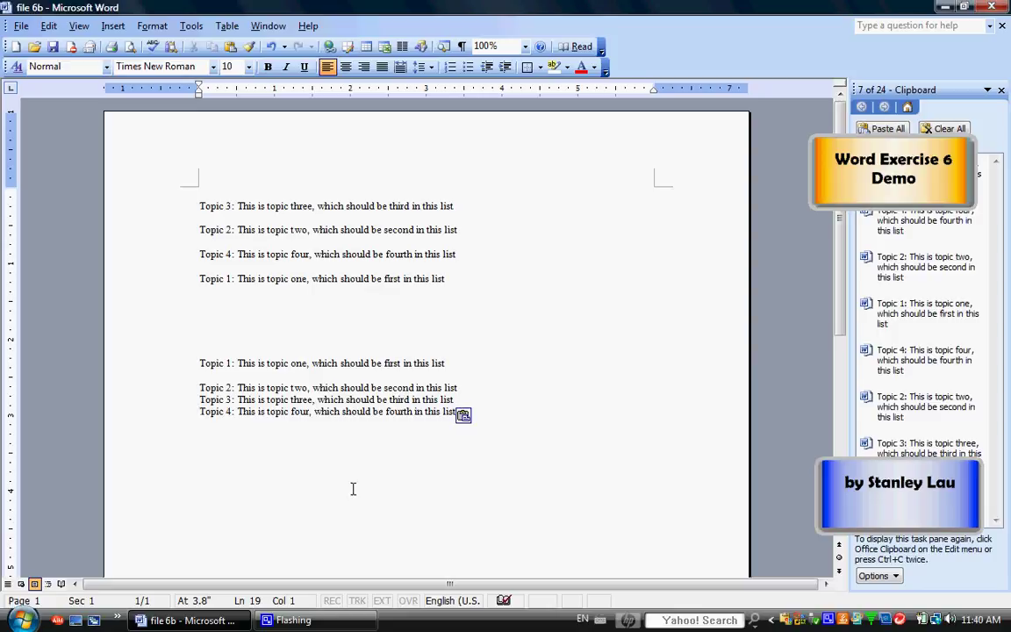
Step: Insert blank lines before Topic 3 and Topic 4 to even the spacing
left_click(195, 399)
key("Return")
left_click(201, 423)
key("Return")
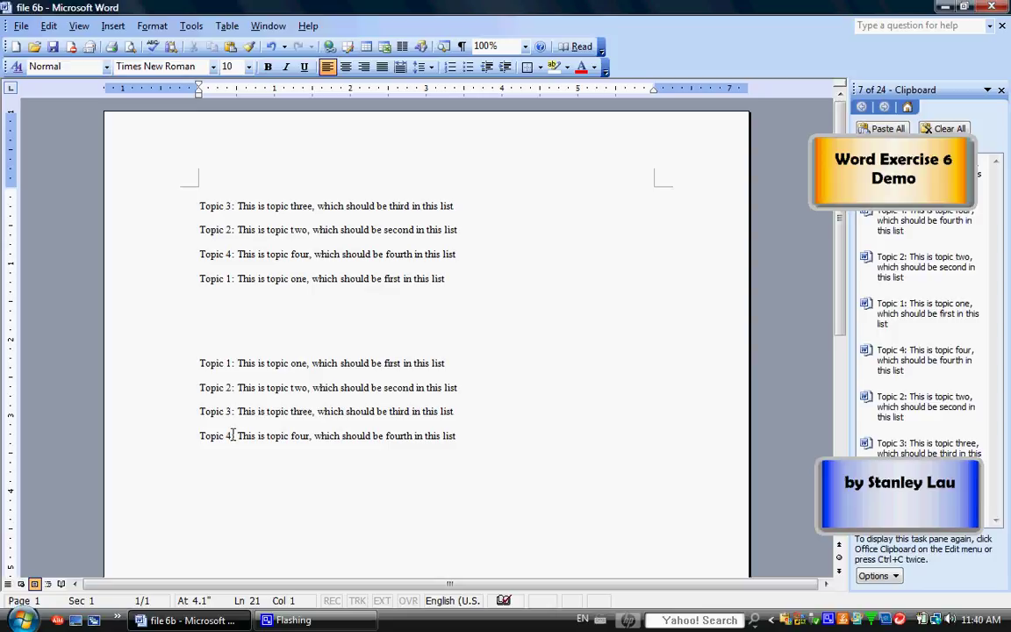
Step: Save As onto Removable Disk (F:), trimming the file name to 'file 6c'
left_click(21, 26)
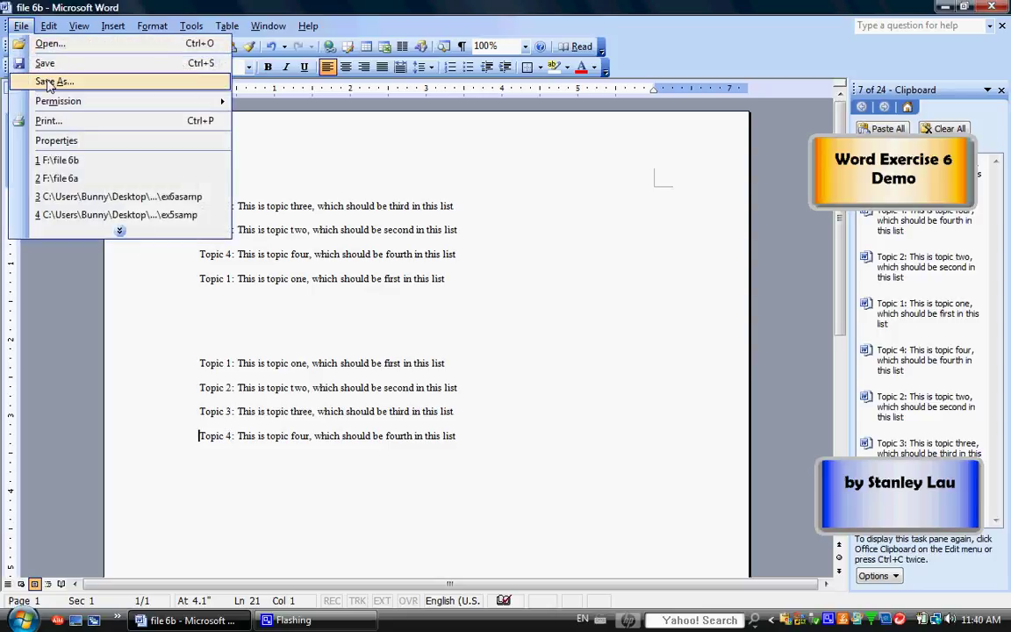
left_click(49, 83)
left_click(511, 173)
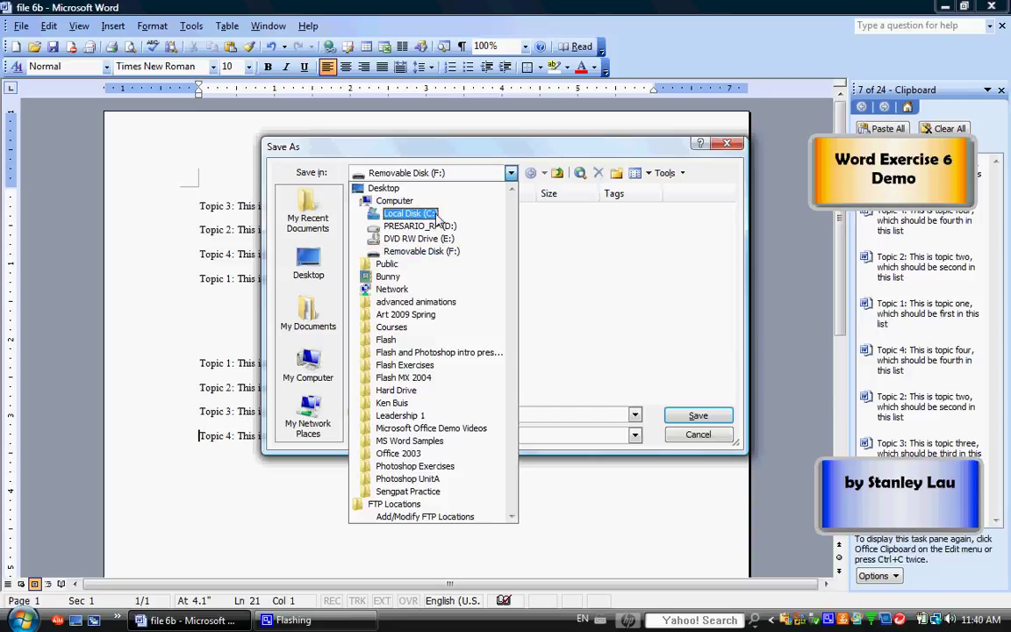
left_click(419, 251)
left_click(437, 413)
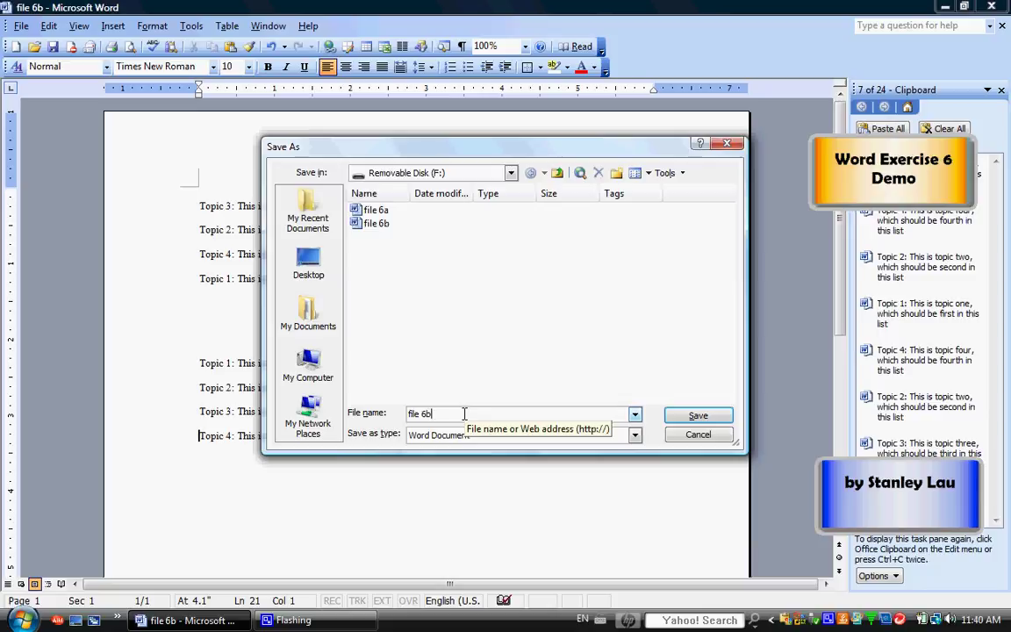
key("BackSpace")
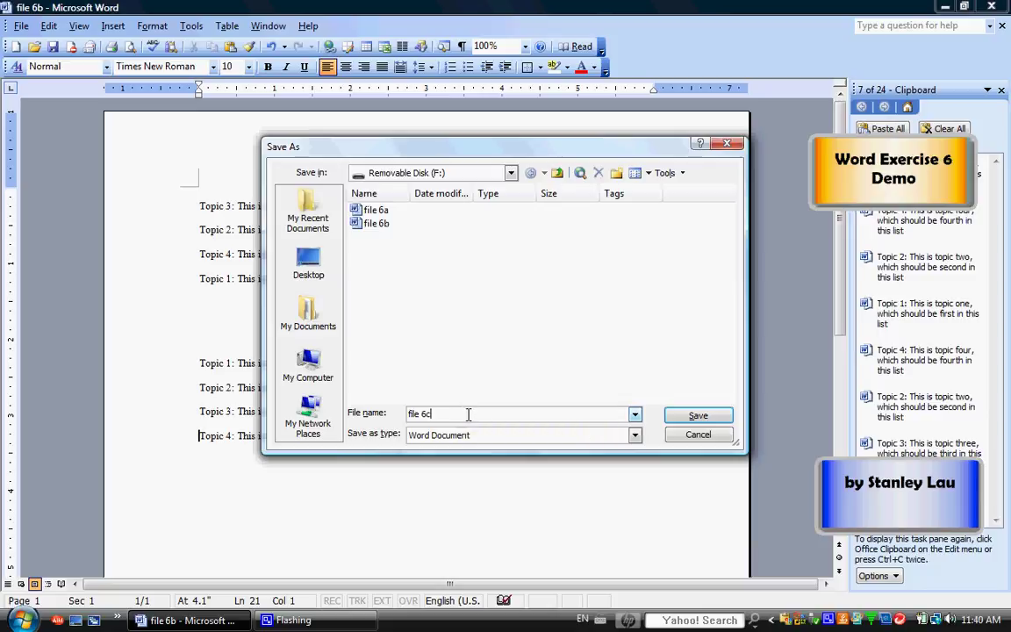
left_click(702, 420)
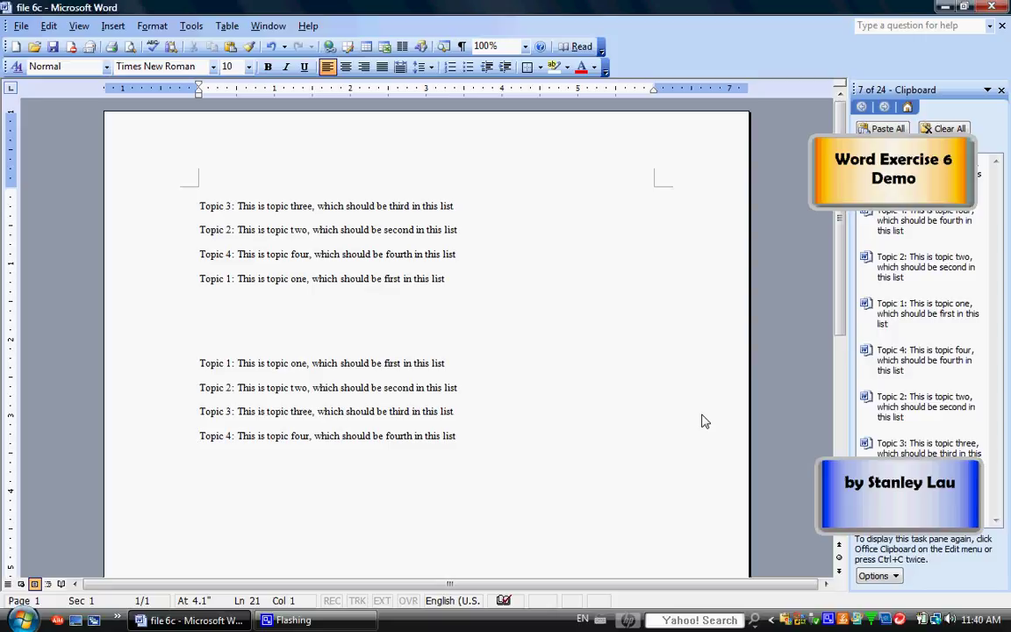
right_click(829, 621)
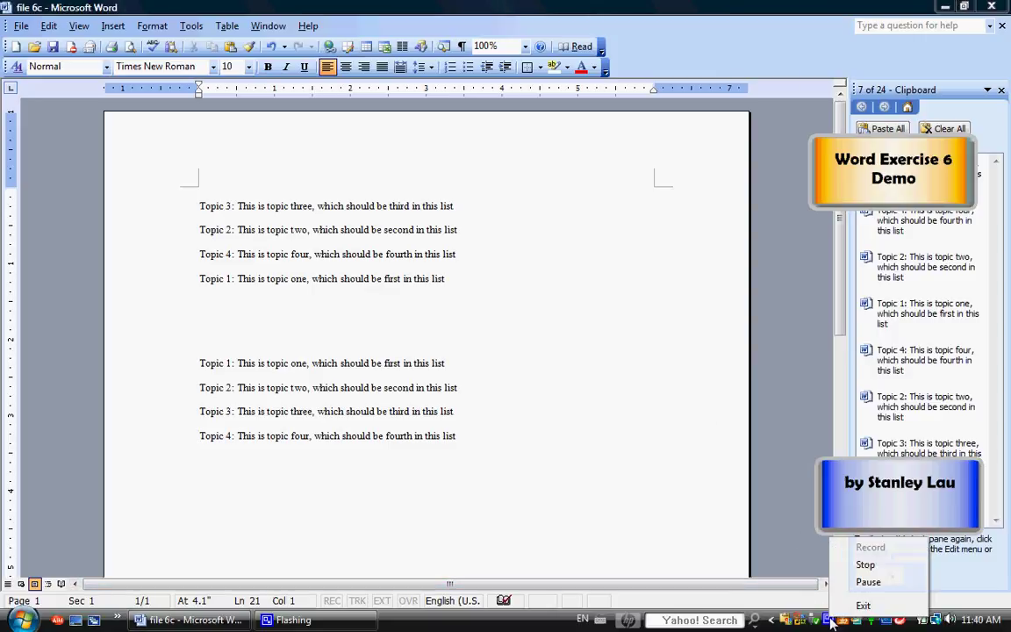